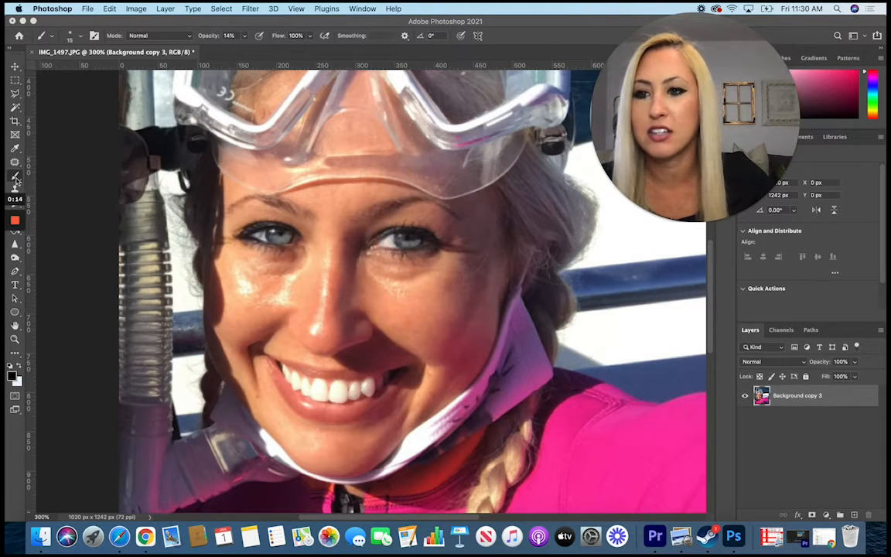
Paint a few faint dark spots on the right-hand cheek with the Brush tool at 14% opacity.
{"action": "left_click", "coordinate": [399, 293]}
{"action": "left_click", "coordinate": [434, 301]}
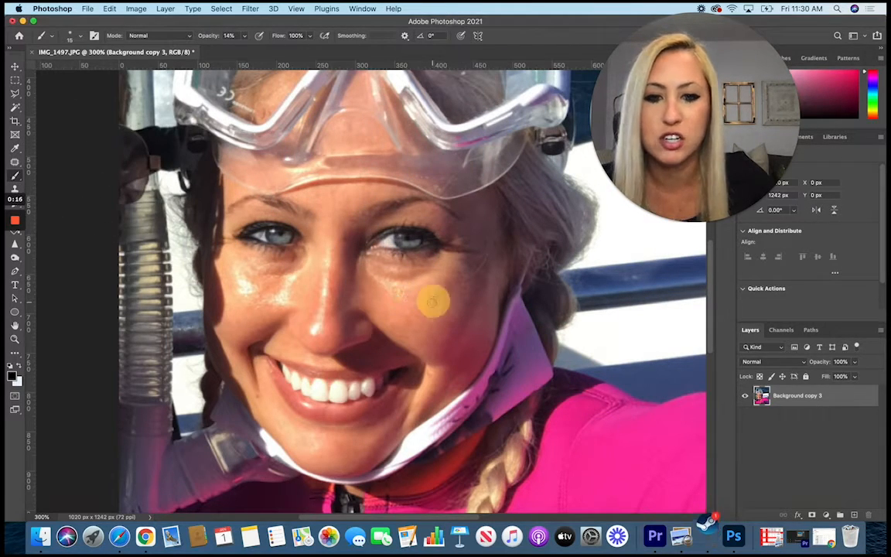
{"action": "left_click", "coordinate": [416, 307]}
{"action": "left_click", "coordinate": [375, 276]}
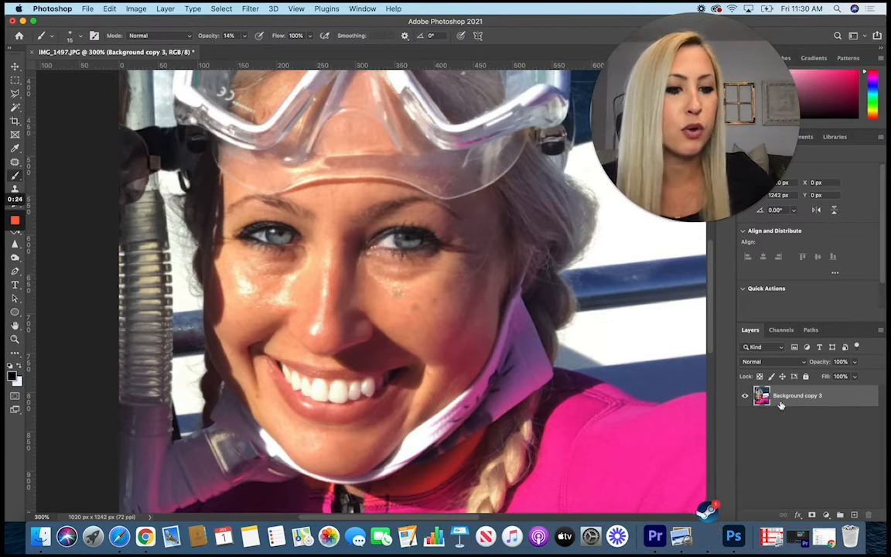
Duplicate the Background copy 3 layer and switch to the Patch Tool for retouching the cheek.
{"action": "left_click_drag", "start_coordinate": [777, 398], "coordinate": [855, 514]}
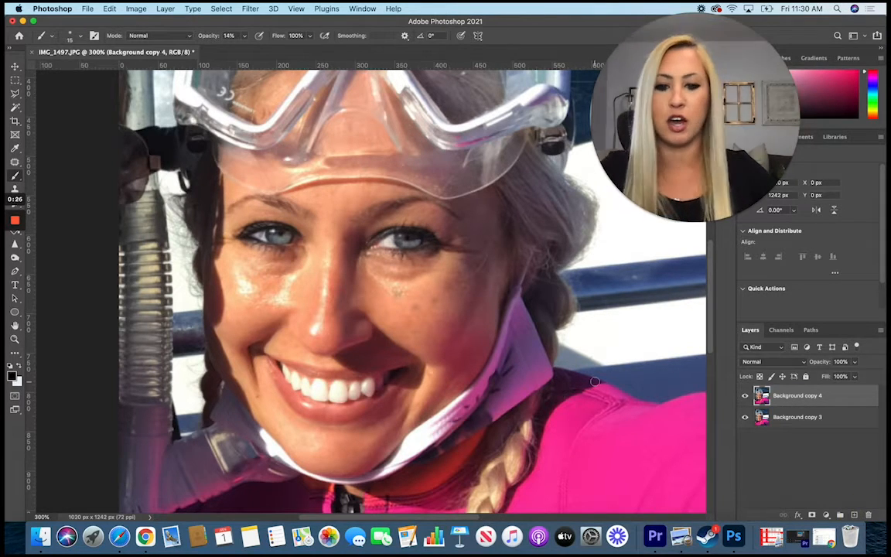
{"action": "key", "text": "super+equal"}
{"action": "key", "text": "super+equal"}
{"action": "key", "text": "super+equal"}
{"action": "key", "text": "super+equal"}
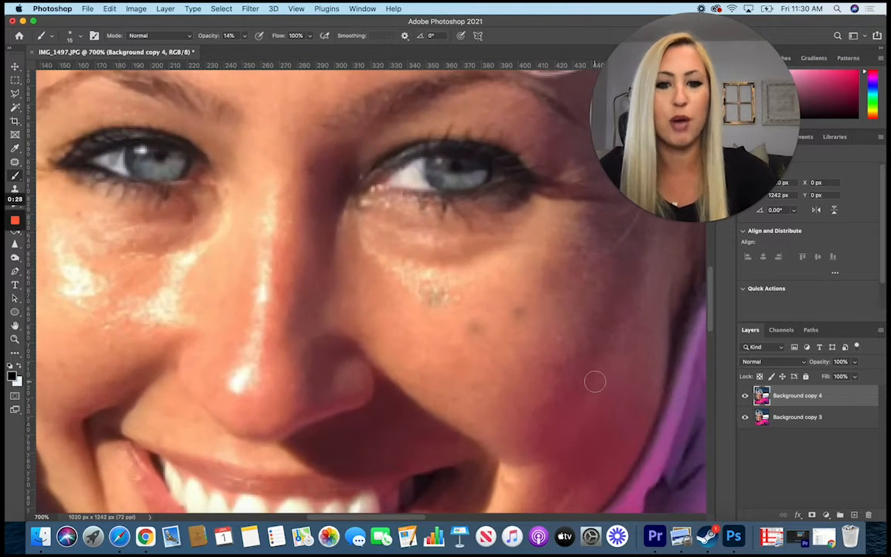
{"action": "scroll", "coordinate": [496, 302], "scroll_direction": "down", "scroll_amount": 3}
{"action": "scroll", "coordinate": [496, 301], "scroll_direction": "right", "scroll_amount": 4}
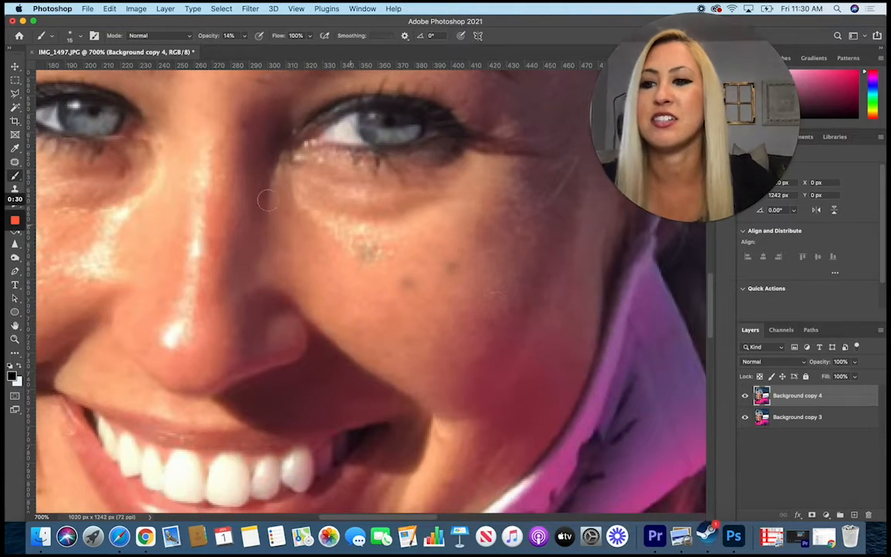
{"action": "left_click", "coordinate": [14, 160]}
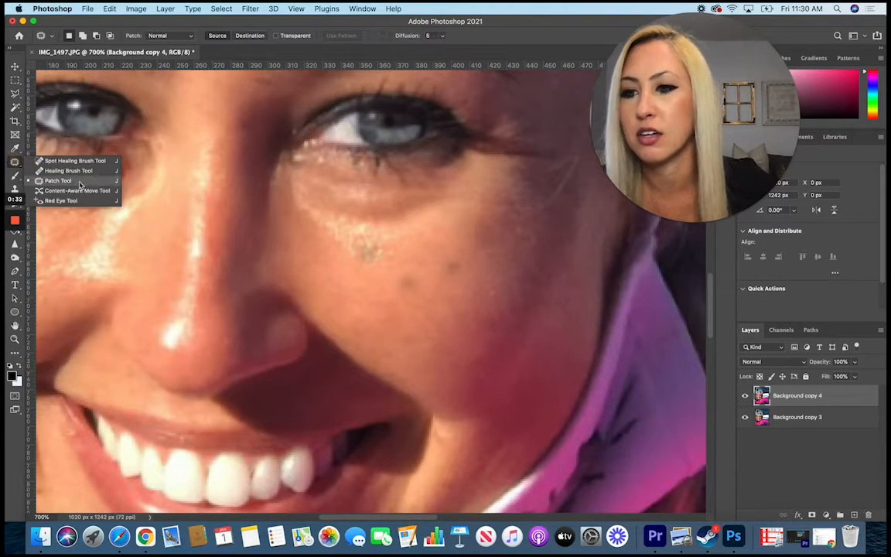
{"action": "left_click", "coordinate": [57, 181]}
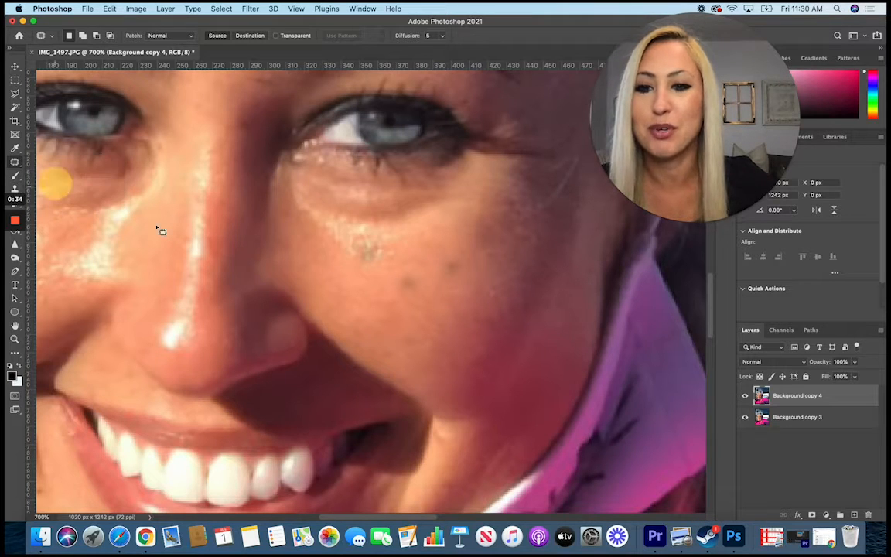
Patch the dark spots on the right-hand cheek with clean skin sampled nearby.
{"action": "mouse_move", "coordinate": [415, 277]}
{"action": "left_mouse_down"}
{"action": "mouse_move", "coordinate": [408, 295]}
{"action": "mouse_move", "coordinate": [418, 275]}
{"action": "mouse_move", "coordinate": [456, 281]}
{"action": "mouse_move", "coordinate": [456, 234]}
{"action": "mouse_move", "coordinate": [429, 247]}
{"action": "left_mouse_up"}
{"action": "left_click", "coordinate": [450, 256]}
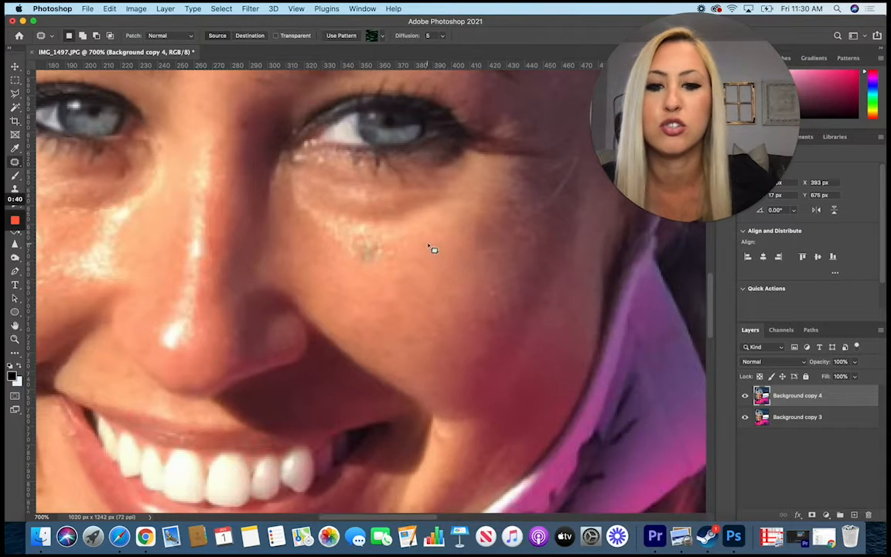
{"action": "left_click", "coordinate": [366, 240]}
{"action": "mouse_move", "coordinate": [368, 245]}
{"action": "left_mouse_down"}
{"action": "mouse_move", "coordinate": [385, 270]}
{"action": "mouse_move", "coordinate": [411, 262]}
{"action": "mouse_move", "coordinate": [389, 234]}
{"action": "mouse_move", "coordinate": [361, 273]}
{"action": "left_mouse_up"}
{"action": "left_click", "coordinate": [349, 294]}
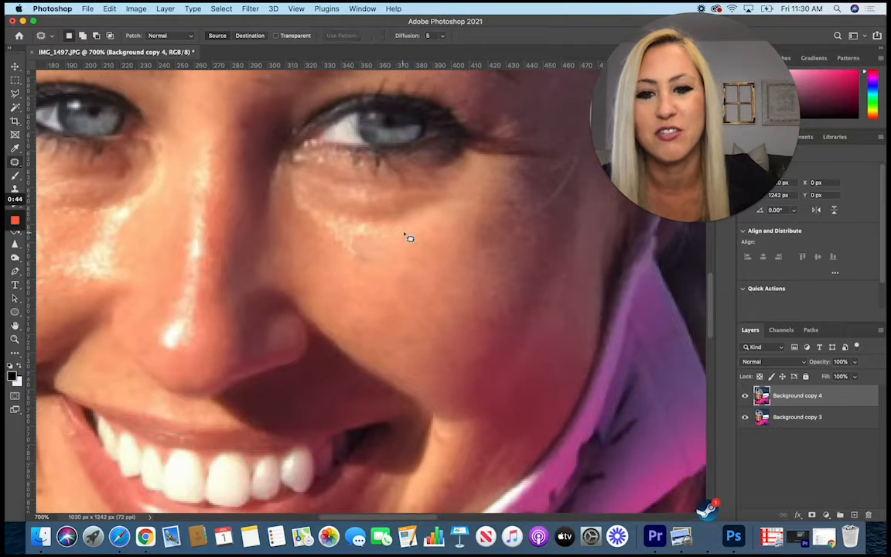
Patch the remaining shine and blemish traces below the right-hand eye with smooth cheek skin.
{"action": "mouse_move", "coordinate": [412, 226]}
{"action": "left_mouse_down"}
{"action": "mouse_move", "coordinate": [339, 226]}
{"action": "mouse_move", "coordinate": [308, 213]}
{"action": "mouse_move", "coordinate": [332, 245]}
{"action": "mouse_move", "coordinate": [387, 265]}
{"action": "mouse_move", "coordinate": [412, 227]}
{"action": "left_mouse_up"}
{"action": "left_click", "coordinate": [357, 315]}
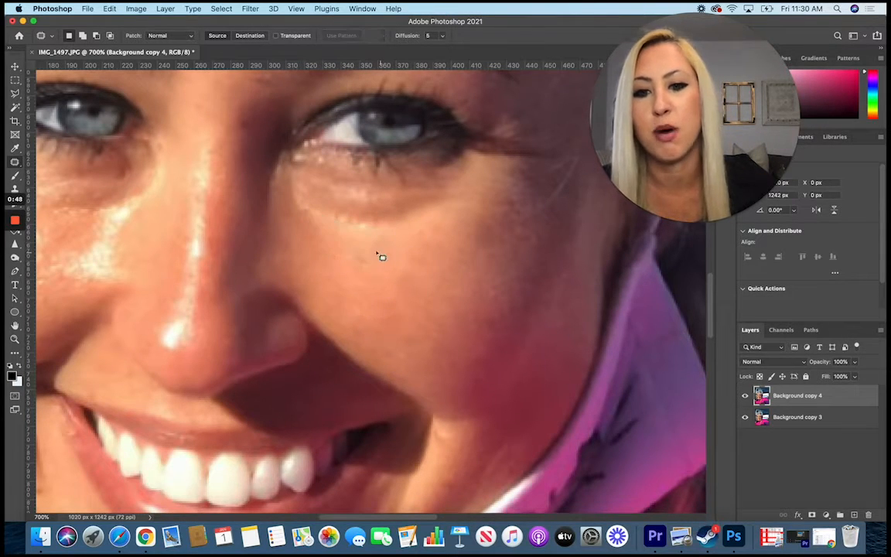
{"action": "mouse_move", "coordinate": [377, 253]}
{"action": "left_mouse_down"}
{"action": "mouse_move", "coordinate": [401, 270]}
{"action": "mouse_move", "coordinate": [409, 255]}
{"action": "mouse_move", "coordinate": [359, 282]}
{"action": "left_mouse_up"}
{"action": "left_click", "coordinate": [380, 280]}
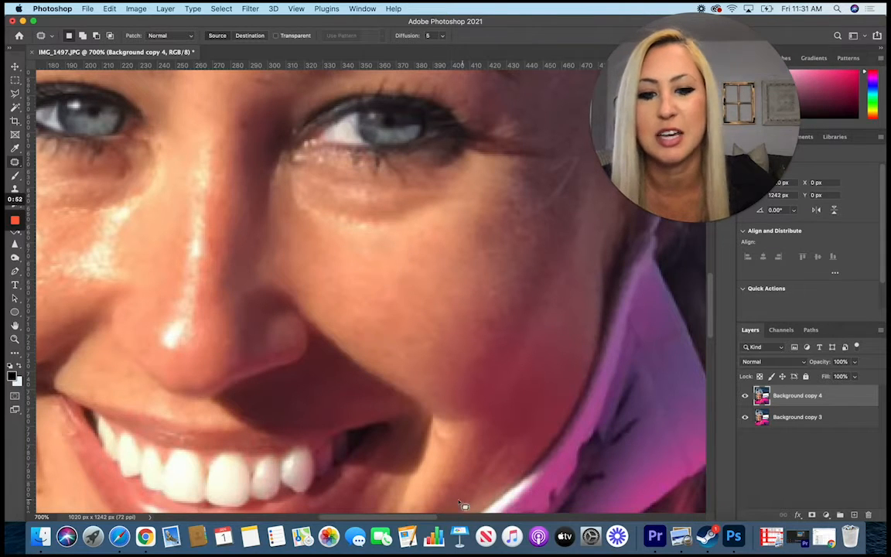
Patch the outer and inner shiny highlights on the left-hand cheek with skin from the opposite cheek.
{"action": "left_click_drag", "start_coordinate": [427, 516], "coordinate": [399, 517]}
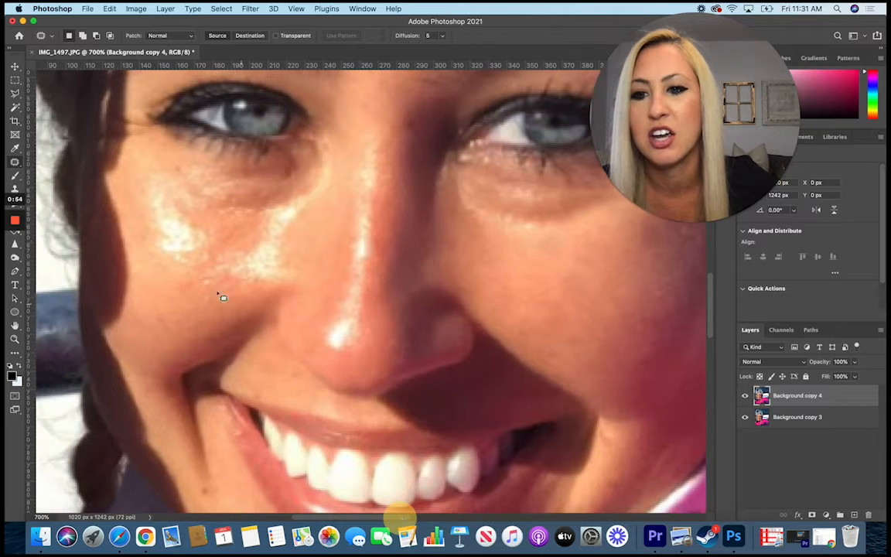
{"action": "left_click_drag", "start_coordinate": [166, 178], "coordinate": [571, 275]}
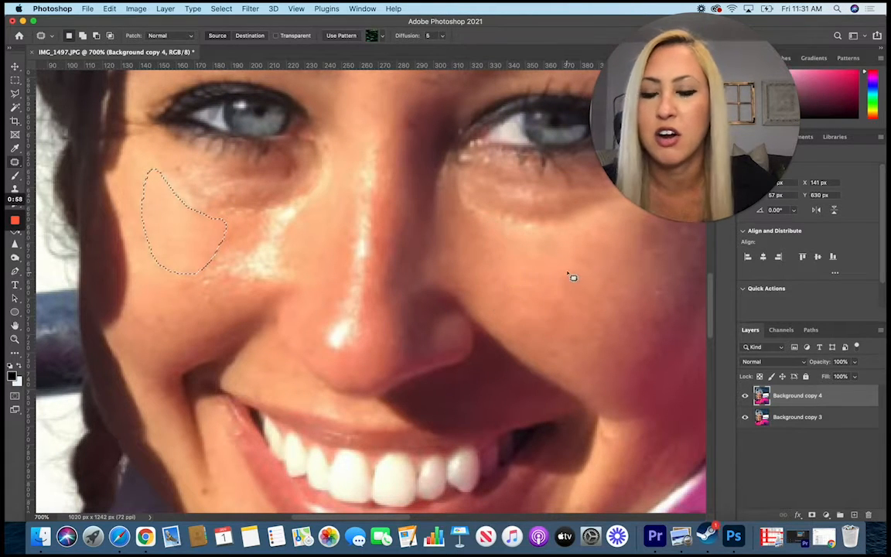
{"action": "key", "text": "ctrl+d"}
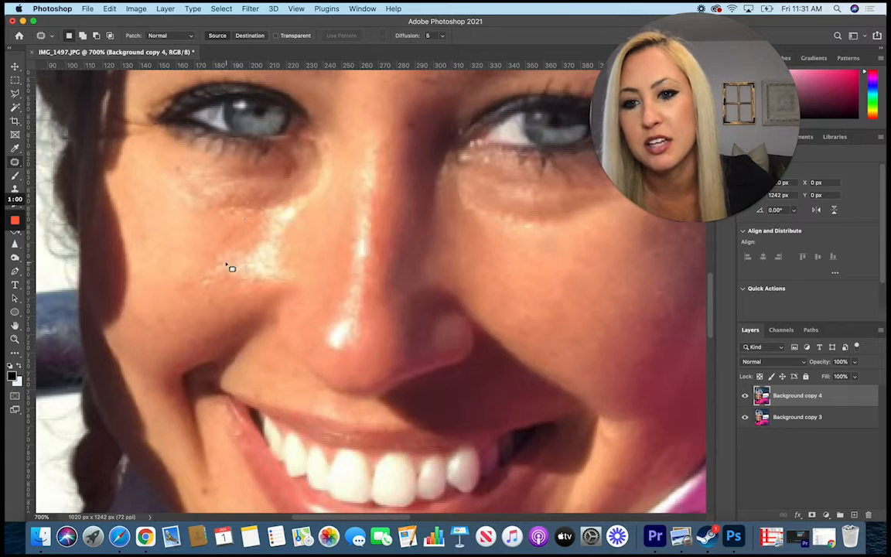
{"action": "mouse_move", "coordinate": [224, 255]}
{"action": "left_mouse_down"}
{"action": "mouse_move", "coordinate": [176, 287]}
{"action": "mouse_move", "coordinate": [210, 293]}
{"action": "mouse_move", "coordinate": [297, 280]}
{"action": "mouse_move", "coordinate": [282, 256]}
{"action": "mouse_move", "coordinate": [298, 195]}
{"action": "left_mouse_up"}
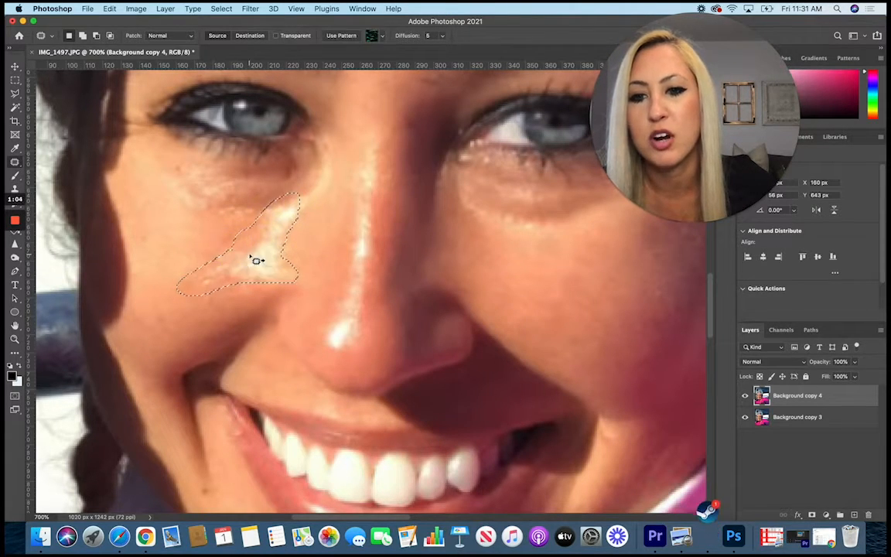
{"action": "left_click_drag", "start_coordinate": [251, 258], "coordinate": [562, 286]}
{"action": "key", "text": "super+d"}
Patch the leftover shine below the left-hand eye and smooth the cheek beneath it.
{"action": "left_click_drag", "start_coordinate": [265, 211], "coordinate": [282, 214]}
{"action": "left_click_drag", "start_coordinate": [209, 212], "coordinate": [194, 220]}
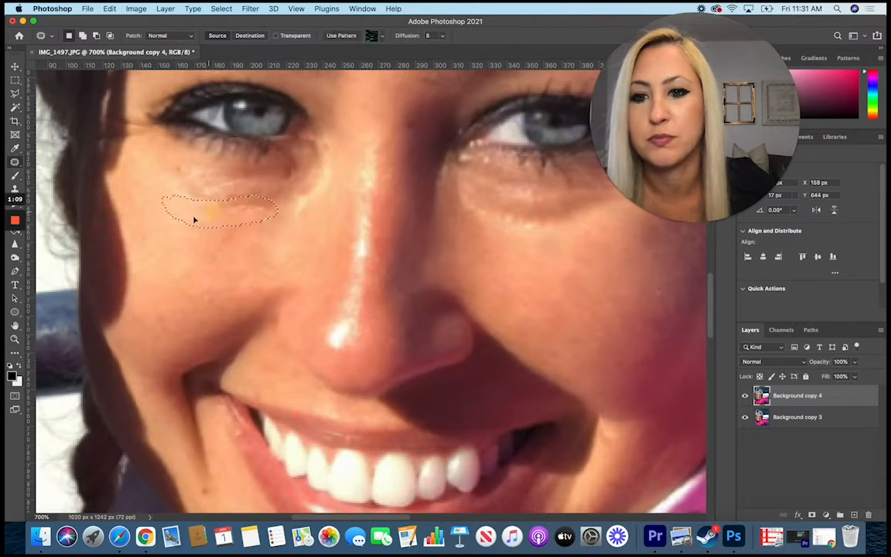
{"action": "key", "text": "super+d"}
{"action": "scroll", "coordinate": [230, 259], "scroll_direction": "up", "scroll_amount": 3}
{"action": "mouse_move", "coordinate": [212, 256]}
{"action": "left_mouse_down"}
{"action": "mouse_move", "coordinate": [205, 253]}
{"action": "mouse_move", "coordinate": [233, 274]}
{"action": "mouse_move", "coordinate": [537, 303]}
{"action": "left_mouse_up"}
{"action": "key", "text": "super+d"}
Patch the crease below the right-hand eye with smooth skin from just underneath it.
{"action": "scroll", "coordinate": [224, 263], "scroll_direction": "up", "scroll_amount": 2}
{"action": "key", "text": "super+d"}
{"action": "left_click_drag", "start_coordinate": [596, 230], "coordinate": [609, 247]}
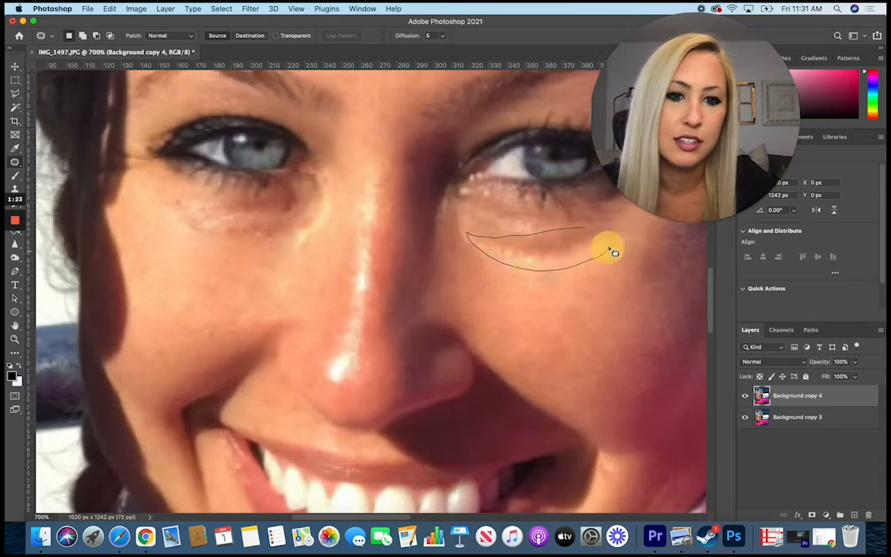
{"action": "left_click_drag", "start_coordinate": [553, 249], "coordinate": [559, 287]}
{"action": "key", "text": "super+d"}
Patch the fine lines and shine beneath the left-hand eye in several passes using clean cheek skin.
{"action": "mouse_move", "coordinate": [298, 220]}
{"action": "left_mouse_down"}
{"action": "mouse_move", "coordinate": [294, 234]}
{"action": "mouse_move", "coordinate": [298, 222]}
{"action": "left_mouse_up"}
{"action": "left_click_drag", "start_coordinate": [251, 222], "coordinate": [255, 257]}
{"action": "key", "text": "super+d"}
{"action": "mouse_move", "coordinate": [272, 223]}
{"action": "left_mouse_down"}
{"action": "mouse_move", "coordinate": [192, 224]}
{"action": "mouse_move", "coordinate": [270, 221]}
{"action": "left_mouse_up"}
{"action": "left_click_drag", "start_coordinate": [231, 215], "coordinate": [233, 249]}
{"action": "key", "text": "super+d"}
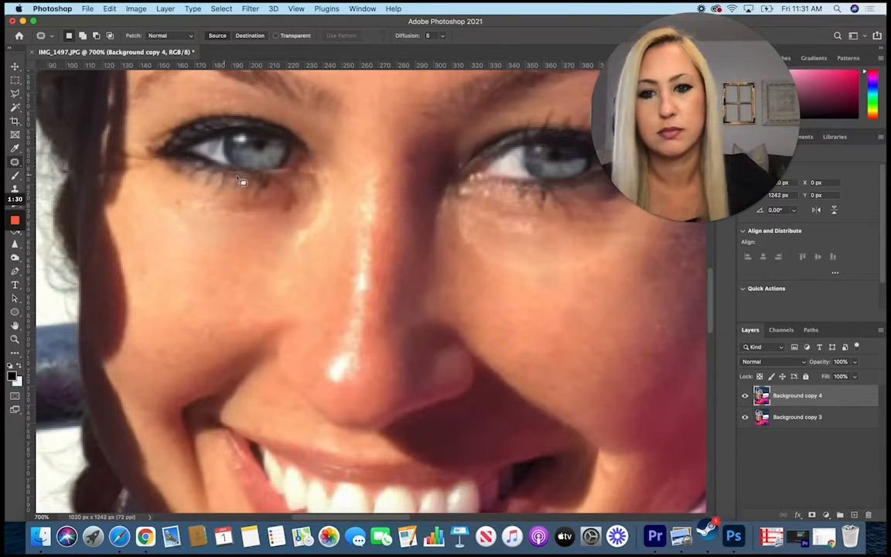
{"action": "left_click_drag", "start_coordinate": [188, 229], "coordinate": [209, 211]}
{"action": "left_click_drag", "start_coordinate": [186, 207], "coordinate": [221, 229]}
{"action": "key", "text": "super+d"}
Patch the lines and bright skin directly beneath the right-hand eye with smooth cheek skin.
{"action": "scroll", "coordinate": [553, 271], "scroll_direction": "down", "scroll_amount": 5}
{"action": "mouse_move", "coordinate": [550, 151]}
{"action": "left_mouse_down"}
{"action": "mouse_move", "coordinate": [566, 178]}
{"action": "mouse_move", "coordinate": [551, 153]}
{"action": "left_mouse_up"}
{"action": "key", "text": "super+d"}
{"action": "mouse_move", "coordinate": [500, 155]}
{"action": "left_mouse_down"}
{"action": "mouse_move", "coordinate": [493, 174]}
{"action": "mouse_move", "coordinate": [474, 159]}
{"action": "left_mouse_up"}
{"action": "left_click_drag", "start_coordinate": [489, 193], "coordinate": [539, 254]}
{"action": "key", "text": "super+d"}
Compare the face before and after retouching by hiding and showing the Background copy 4 layer.
{"action": "scroll", "coordinate": [571, 280], "scroll_direction": "up", "scroll_amount": 2}
{"action": "key", "text": "super+minus"}
{"action": "key", "text": "super+minus"}
{"action": "key", "text": "super+minus"}
{"action": "key", "text": "super+minus"}
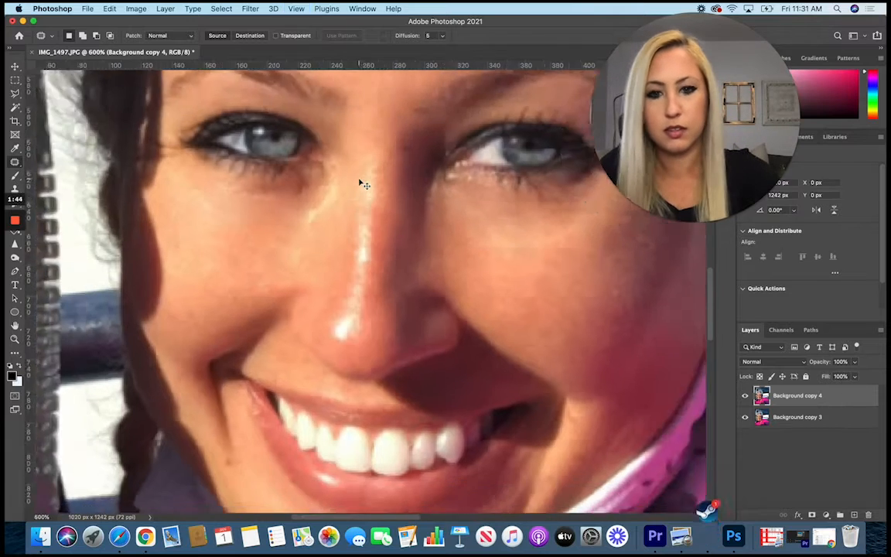
{"action": "key", "text": "super+plus"}
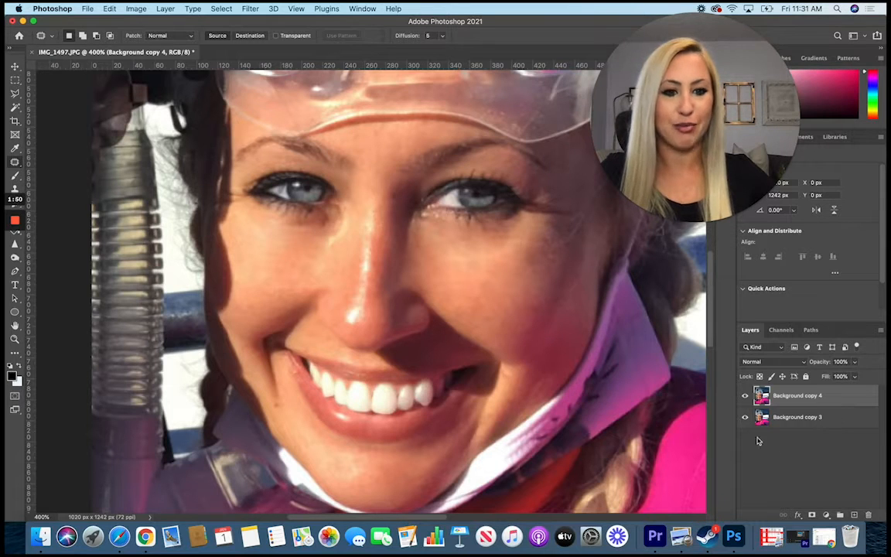
{"action": "left_click", "coordinate": [745, 396]}
{"action": "left_click", "coordinate": [745, 396]}
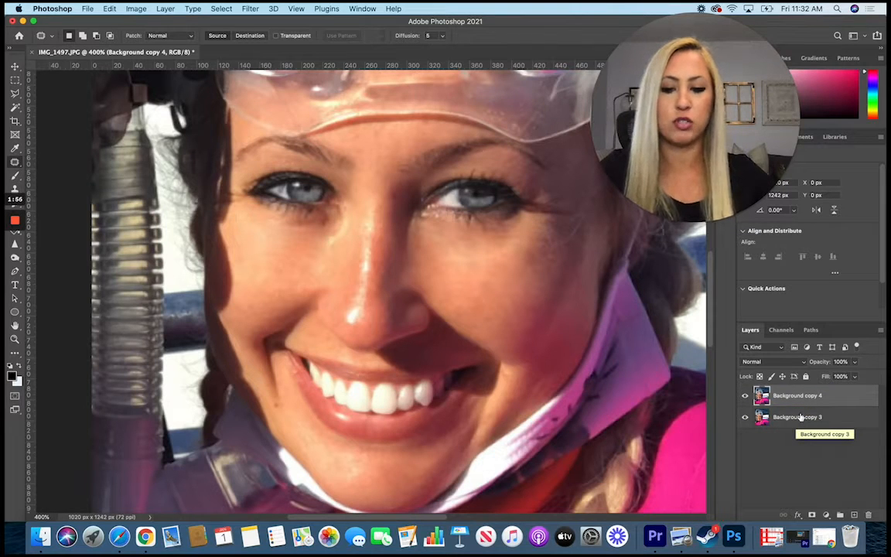
Merge the patched layer down into Background copy 3 and duplicate the merged layer.
{"action": "key", "text": "Delete"}
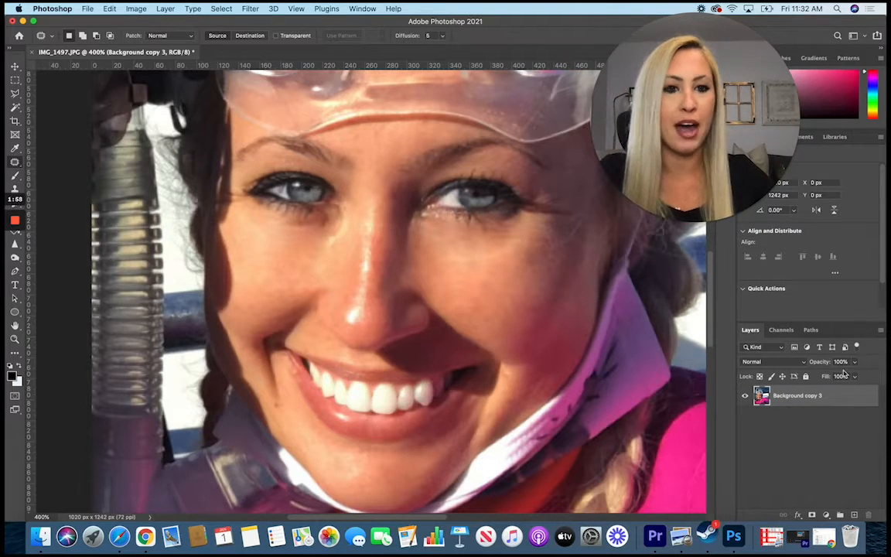
{"action": "left_click_drag", "start_coordinate": [800, 402], "coordinate": [854, 515]}
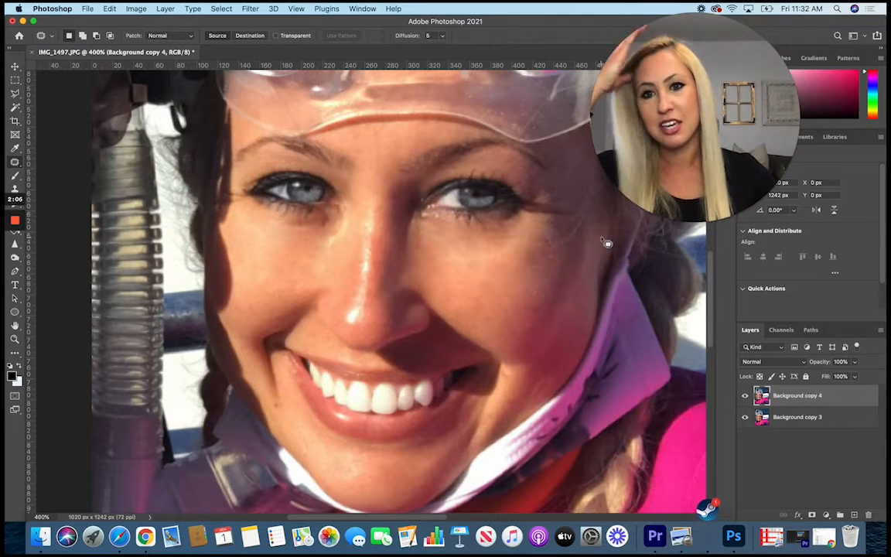
Apply the Camera Raw Filter to the top layer with Highlights at -31 and Temperature at -4.
{"action": "left_click", "coordinate": [249, 8]}
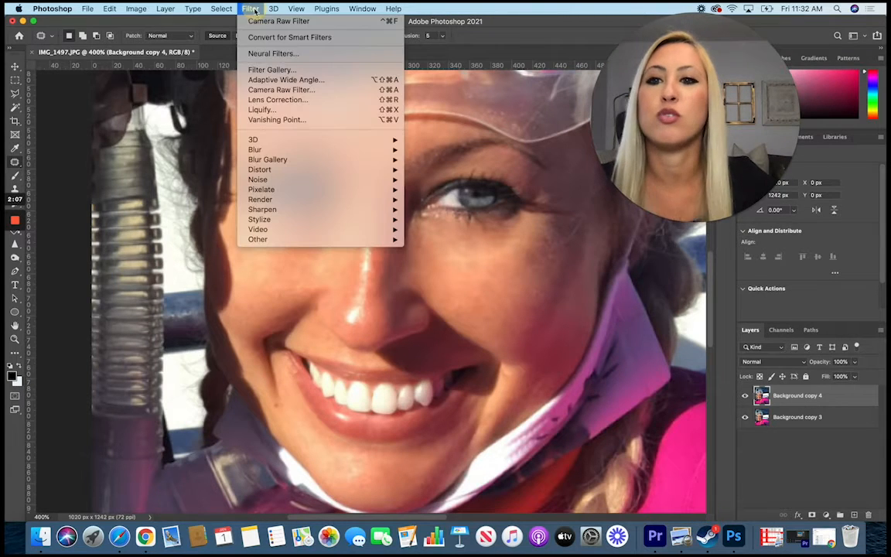
{"action": "left_click", "coordinate": [275, 90]}
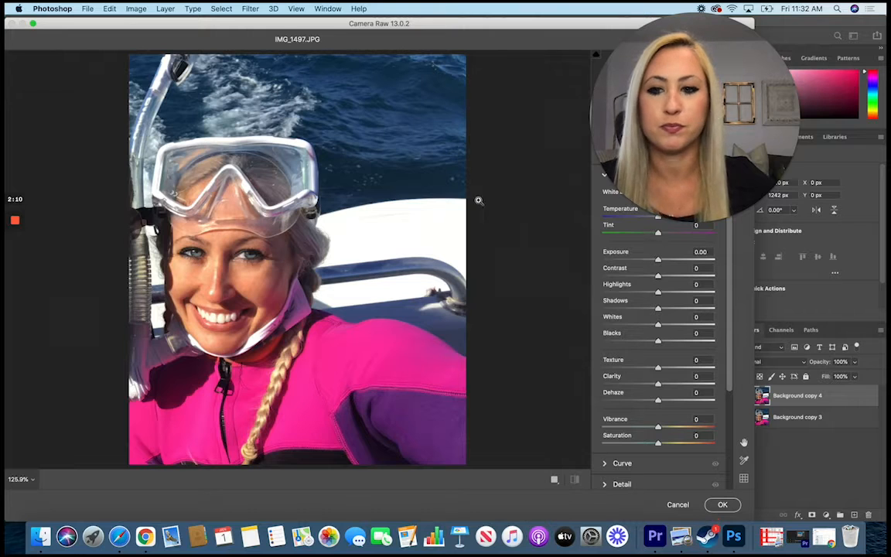
{"action": "left_click_drag", "start_coordinate": [684, 99], "coordinate": [141, 385]}
{"action": "left_click_drag", "start_coordinate": [523, 24], "coordinate": [607, 10]}
{"action": "left_click_drag", "start_coordinate": [741, 289], "coordinate": [723, 295]}
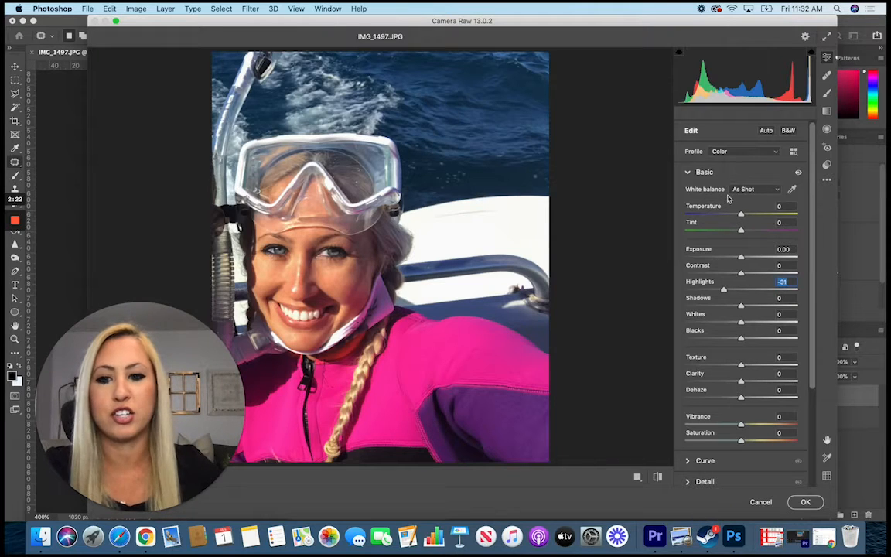
{"action": "left_click_drag", "start_coordinate": [741, 217], "coordinate": [741, 218]}
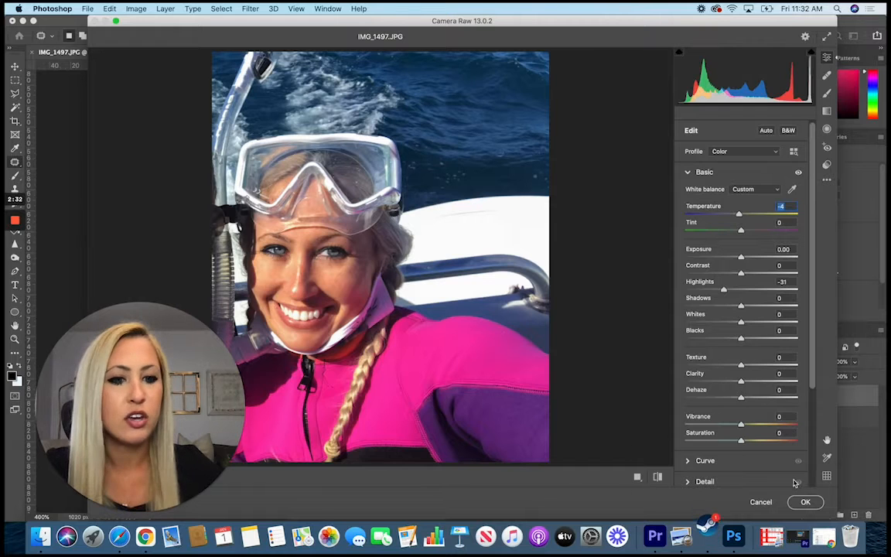
{"action": "left_click", "coordinate": [812, 503]}
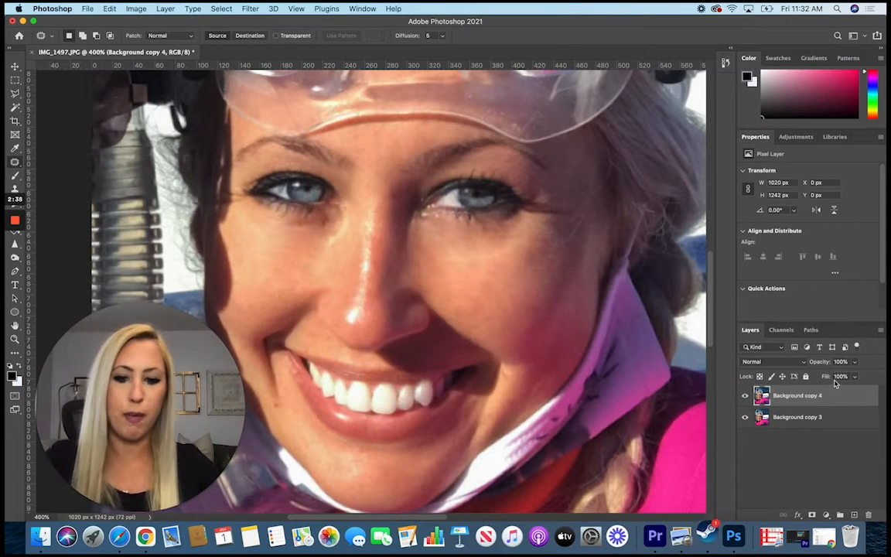
Merge the Camera Raw-adjusted layer down and make a fresh duplicate of the result.
{"action": "key", "text": "Delete"}
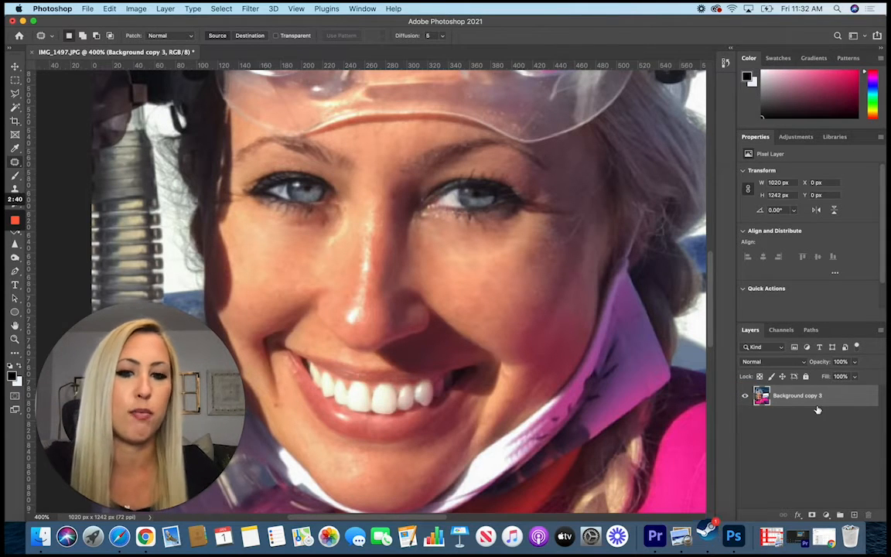
{"action": "left_click_drag", "start_coordinate": [824, 403], "coordinate": [854, 514]}
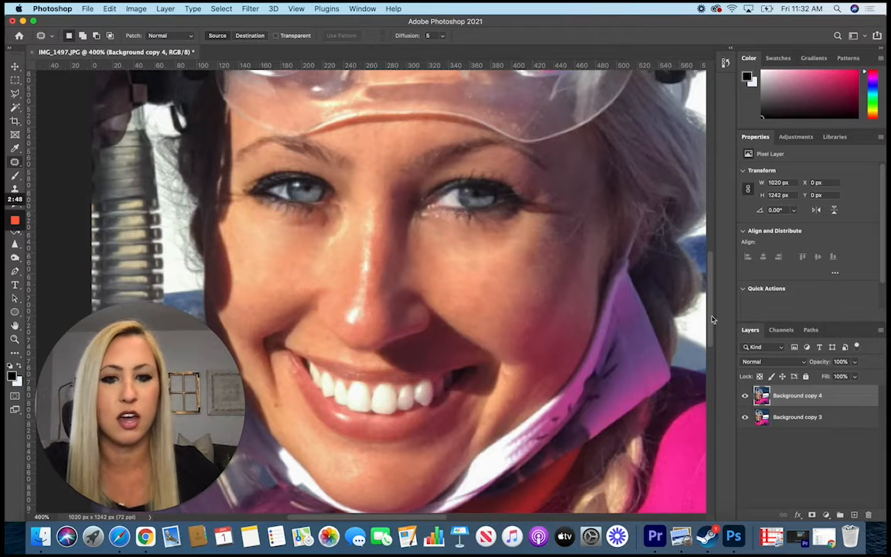
Soften the skin on Background copy 4 using the Camera Raw Filter with Texture -24 and Clarity -14, and compare before and after.
{"action": "left_click", "coordinate": [246, 8]}
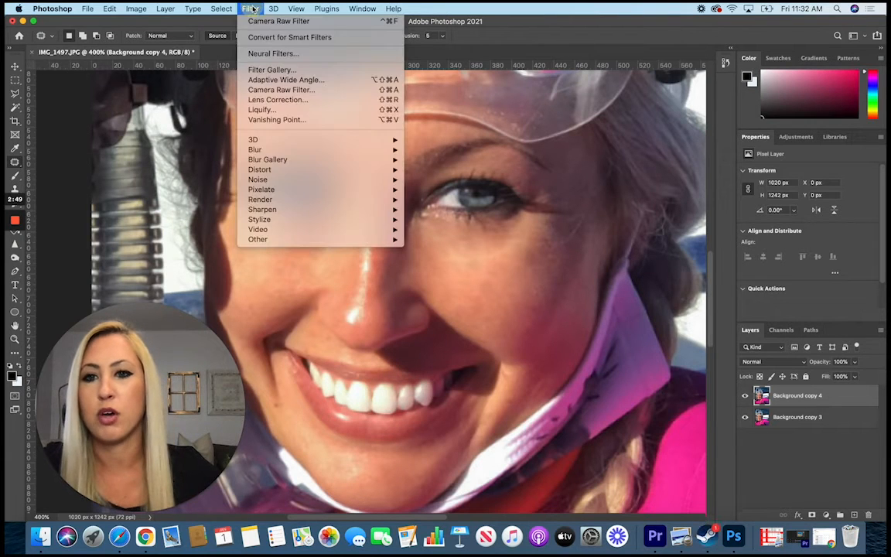
{"action": "left_click", "coordinate": [294, 92]}
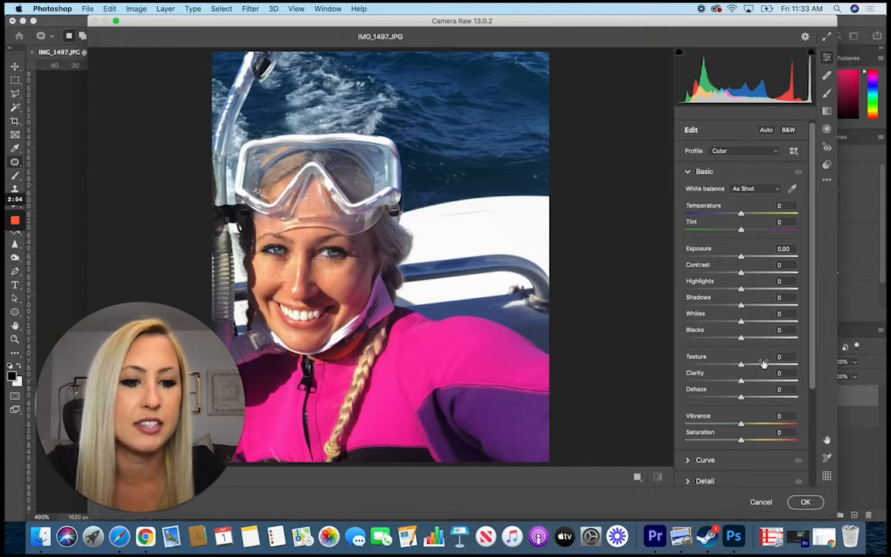
{"action": "scroll", "coordinate": [762, 363], "scroll_direction": "down", "scroll_amount": 2}
{"action": "scroll", "coordinate": [764, 364], "scroll_direction": "down", "scroll_amount": 2}
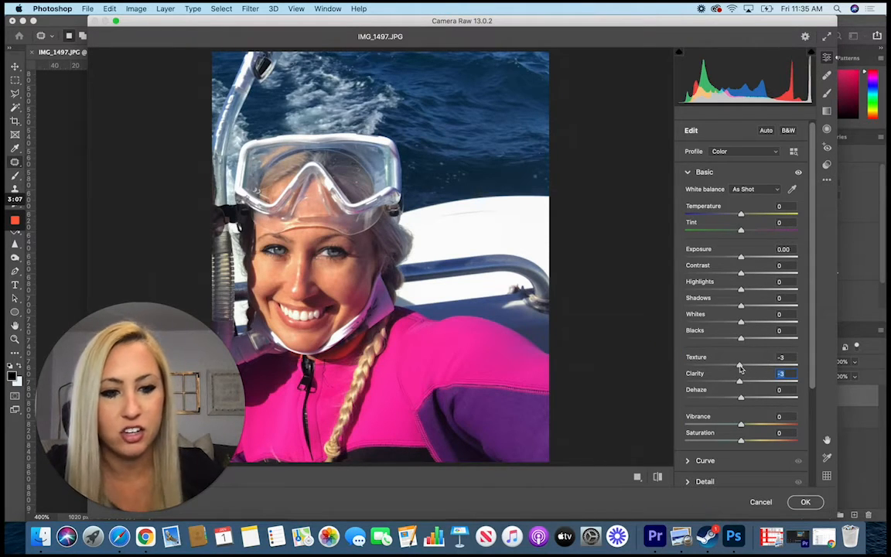
{"action": "left_click_drag", "start_coordinate": [741, 369], "coordinate": [728, 372]}
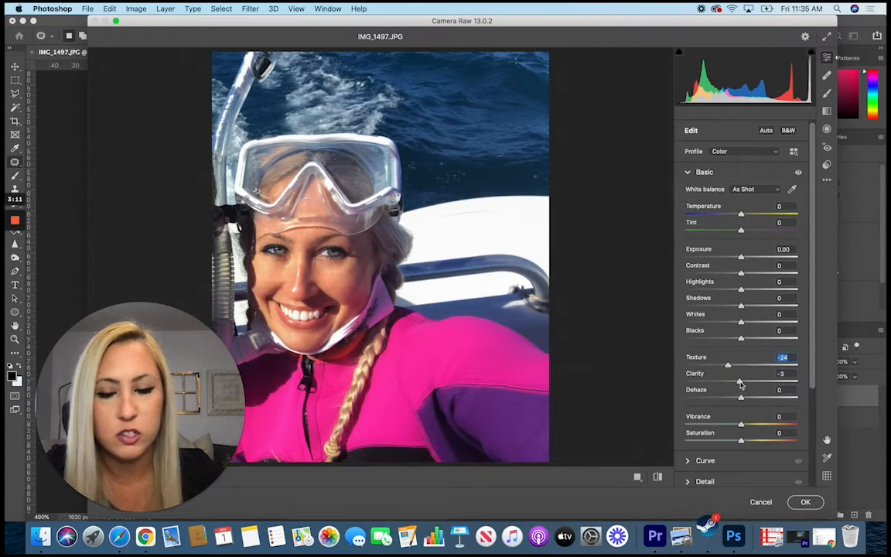
{"action": "left_click_drag", "start_coordinate": [742, 382], "coordinate": [641, 380]}
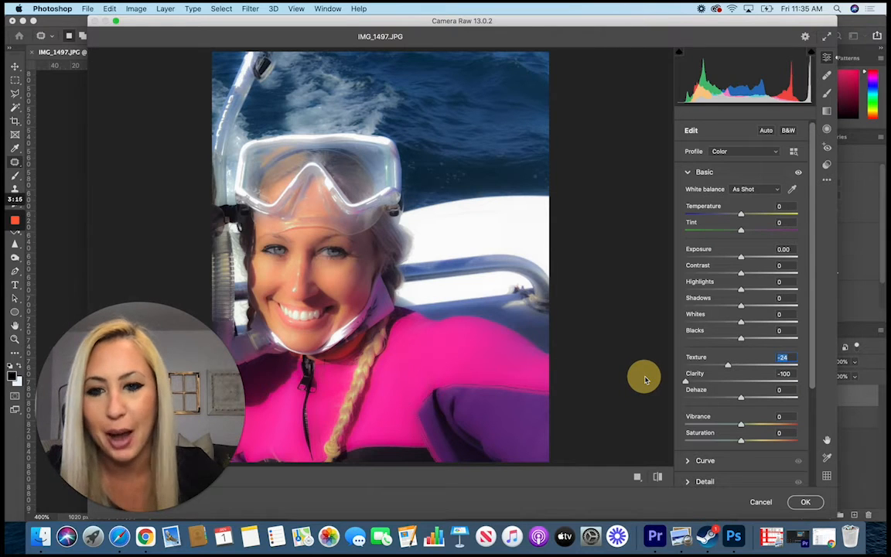
{"action": "left_click_drag", "start_coordinate": [646, 379], "coordinate": [733, 379]}
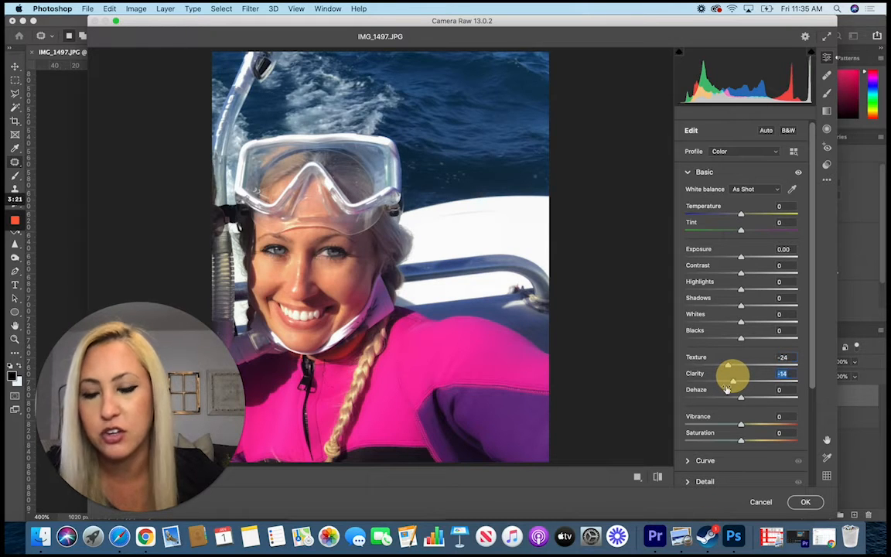
{"action": "left_click", "coordinate": [805, 502]}
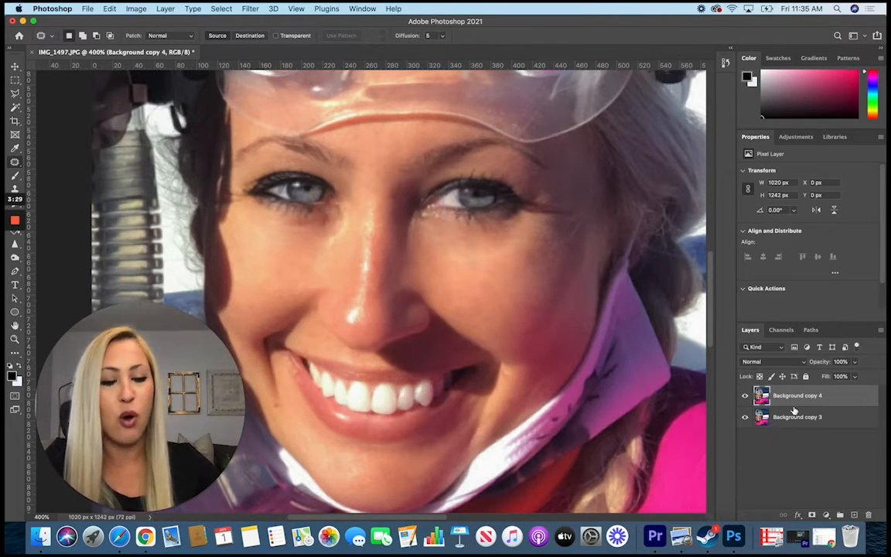
{"action": "left_click", "coordinate": [745, 397]}
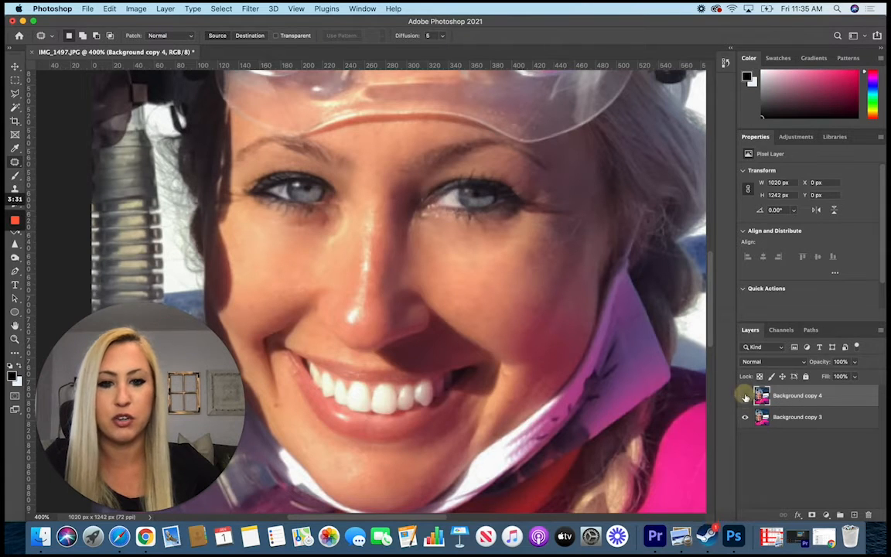
{"action": "left_click", "coordinate": [745, 397]}
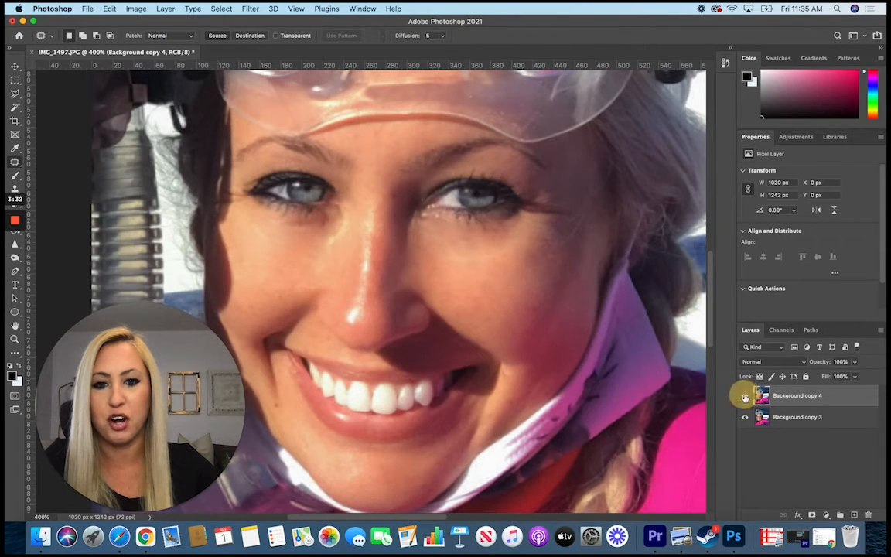
Add a layer mask to Background copy 4 and paint black over both eyes with a size 40 brush at 72% opacity.
{"action": "left_click", "coordinate": [812, 515]}
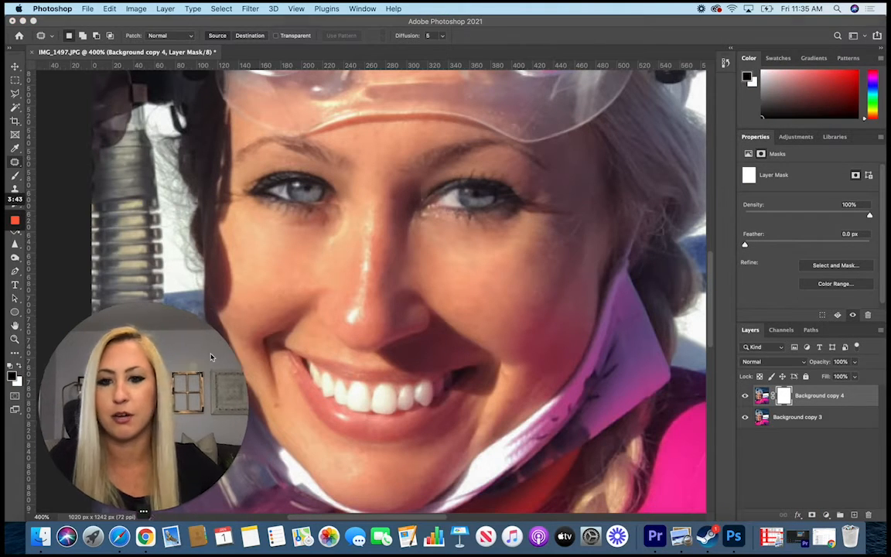
{"action": "left_click", "coordinate": [16, 176]}
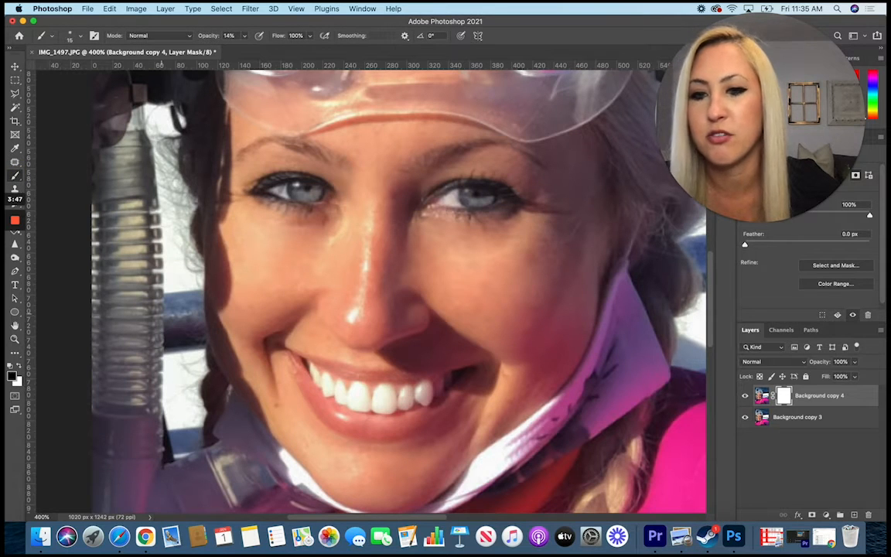
{"action": "mouse_move", "coordinate": [469, 205]}
{"action": "left_mouse_down"}
{"action": "mouse_move", "coordinate": [452, 203]}
{"action": "mouse_move", "coordinate": [458, 188]}
{"action": "mouse_move", "coordinate": [525, 190]}
{"action": "left_mouse_up"}
{"action": "left_click_drag", "start_coordinate": [244, 35], "coordinate": [273, 49]}
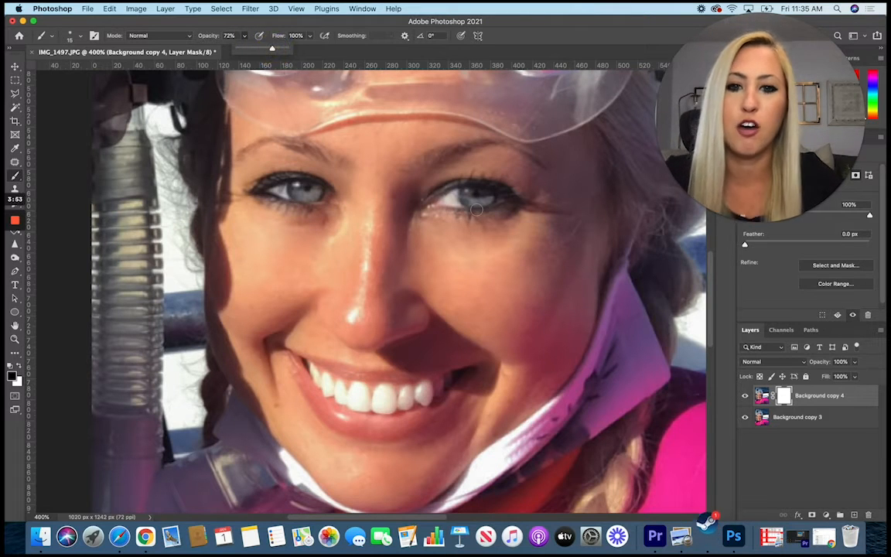
{"action": "left_click", "coordinate": [429, 188]}
{"action": "key", "text": "bracketright"}
{"action": "key", "text": "bracketright"}
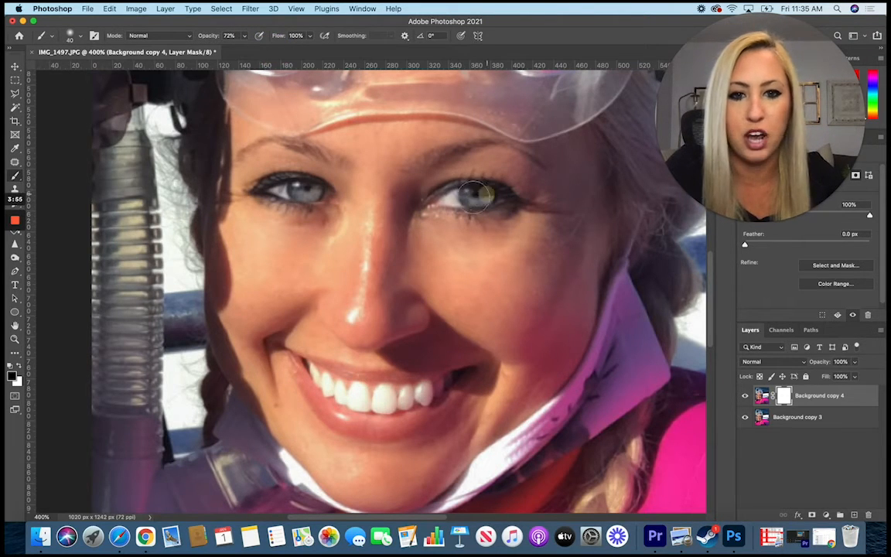
{"action": "mouse_move", "coordinate": [487, 194]}
{"action": "left_mouse_down"}
{"action": "mouse_move", "coordinate": [430, 199]}
{"action": "mouse_move", "coordinate": [455, 206]}
{"action": "left_mouse_up"}
{"action": "left_click", "coordinate": [493, 200]}
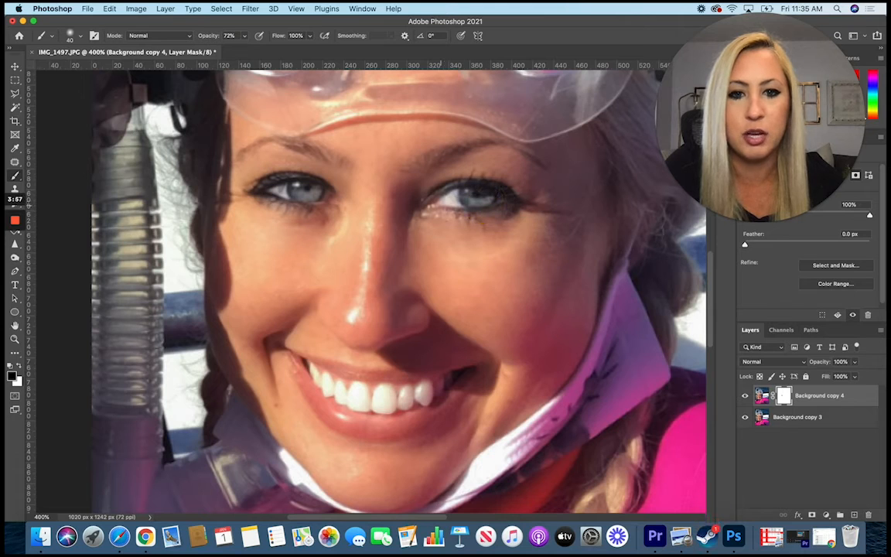
{"action": "mouse_move", "coordinate": [317, 195]}
{"action": "left_mouse_down"}
{"action": "mouse_move", "coordinate": [258, 189]}
{"action": "mouse_move", "coordinate": [310, 185]}
{"action": "left_mouse_up"}
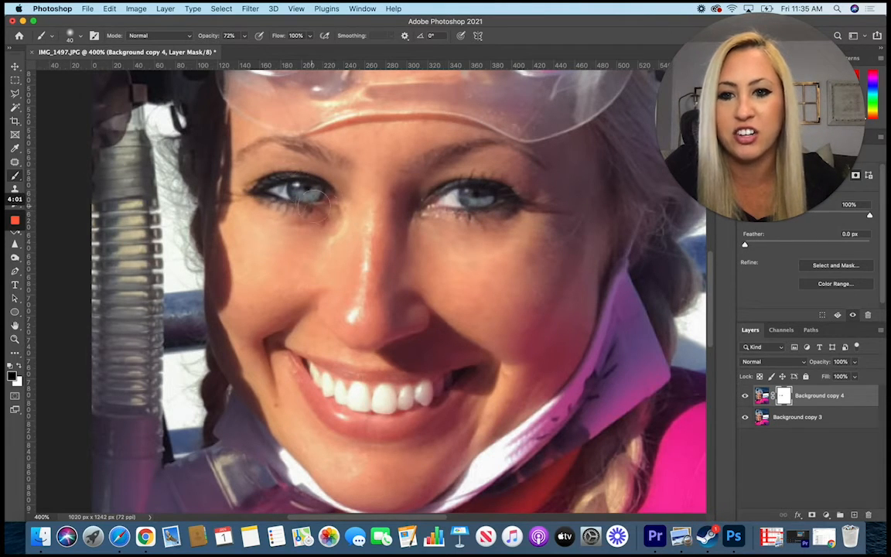
Paint black on the layer mask over both eyebrows, the teeth and the tip of the nose to restore their detail.
{"action": "mouse_move", "coordinate": [418, 170]}
{"action": "left_mouse_down"}
{"action": "mouse_move", "coordinate": [498, 199]}
{"action": "mouse_move", "coordinate": [445, 181]}
{"action": "mouse_move", "coordinate": [479, 144]}
{"action": "mouse_move", "coordinate": [494, 145]}
{"action": "left_mouse_up"}
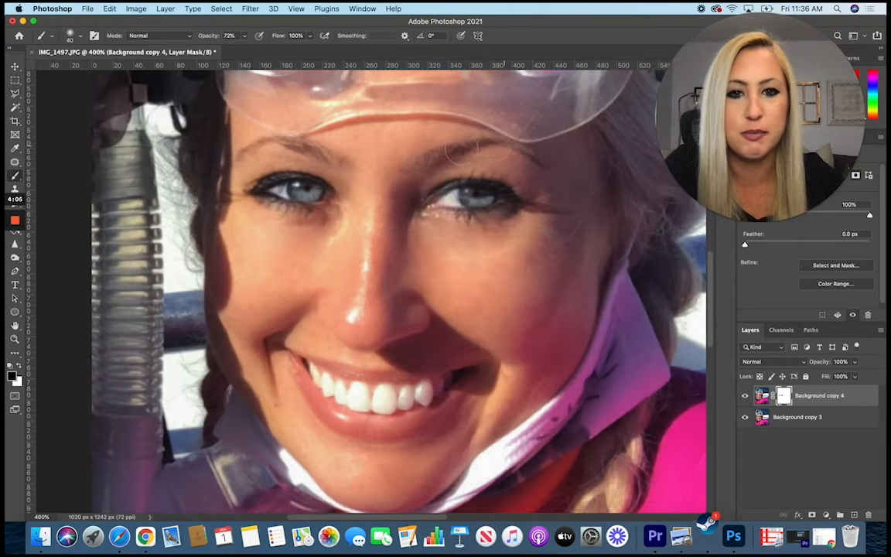
{"action": "mouse_move", "coordinate": [329, 157]}
{"action": "left_mouse_down"}
{"action": "mouse_move", "coordinate": [286, 146]}
{"action": "mouse_move", "coordinate": [254, 151]}
{"action": "left_mouse_up"}
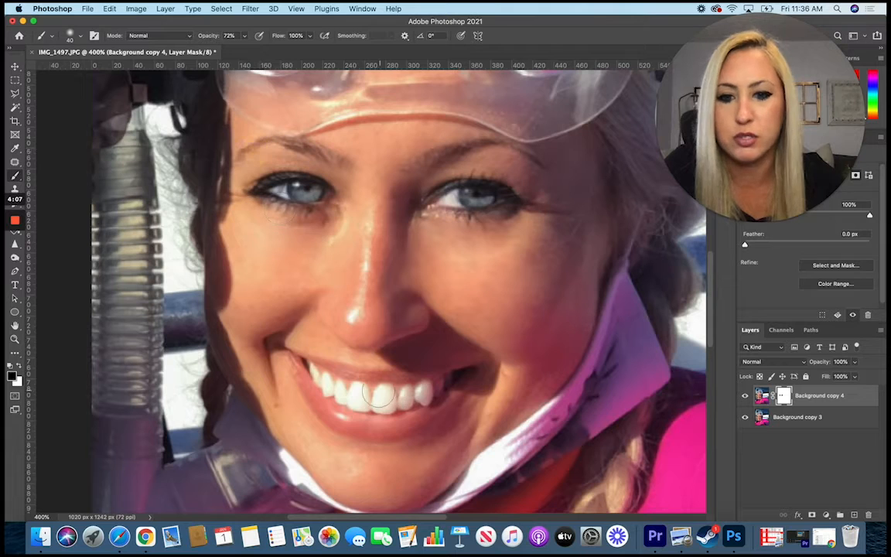
{"action": "mouse_move", "coordinate": [318, 382]}
{"action": "left_mouse_down"}
{"action": "mouse_move", "coordinate": [354, 408]}
{"action": "mouse_move", "coordinate": [434, 388]}
{"action": "mouse_move", "coordinate": [342, 372]}
{"action": "left_mouse_up"}
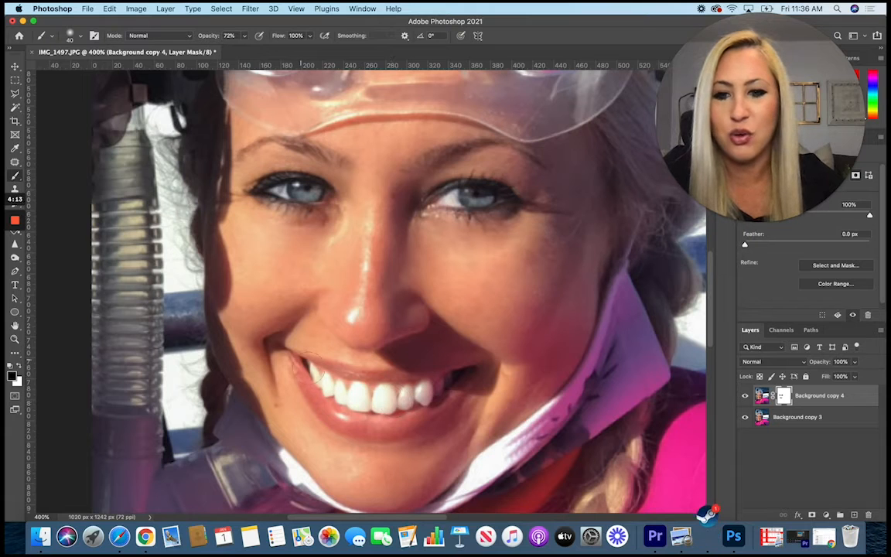
{"action": "left_click", "coordinate": [372, 344]}
Enlarge the brush and mask the softening off the diving mask and the hair above the forehead.
{"action": "scroll", "coordinate": [372, 345], "scroll_direction": "up", "scroll_amount": 3}
{"action": "scroll", "coordinate": [411, 137], "scroll_direction": "up", "scroll_amount": 1}
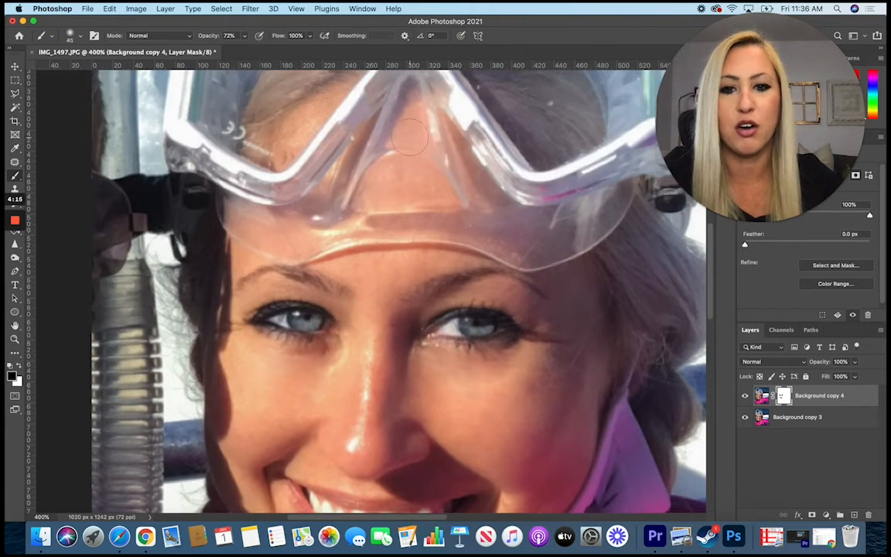
{"action": "key", "text": "bracketright"}
{"action": "key", "text": "bracketright"}
{"action": "key", "text": "bracketright"}
{"action": "key", "text": "bracketright"}
{"action": "key", "text": "bracketright"}
{"action": "key", "text": "bracketright"}
{"action": "key", "text": "bracketright"}
{"action": "mouse_move", "coordinate": [329, 118]}
{"action": "left_mouse_down"}
{"action": "mouse_move", "coordinate": [488, 115]}
{"action": "mouse_move", "coordinate": [487, 93]}
{"action": "mouse_move", "coordinate": [229, 114]}
{"action": "mouse_move", "coordinate": [223, 143]}
{"action": "left_mouse_up"}
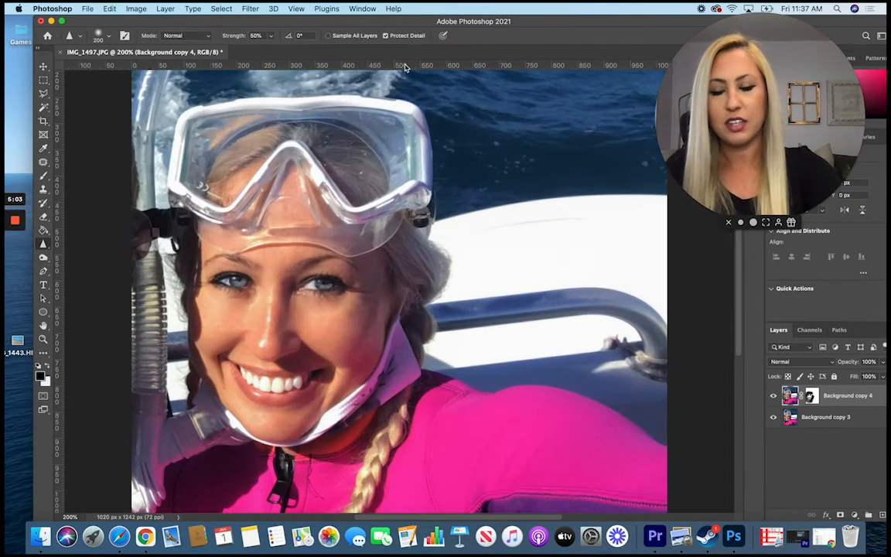
Paint the skin tone on Layer 1 under both eyes, along the nose, between the eyebrows and on the chin at 72% brush opacity.
{"action": "scroll", "coordinate": [341, 164], "scroll_direction": "left", "scroll_amount": 3}
{"action": "scroll", "coordinate": [340, 164], "scroll_direction": "down", "scroll_amount": 2}
{"action": "scroll", "coordinate": [354, 170], "scroll_direction": "right", "scroll_amount": 1}
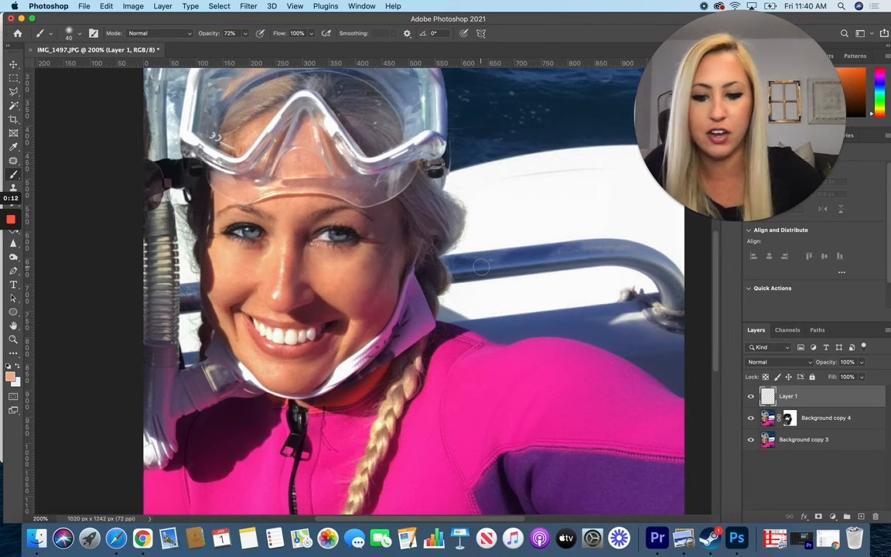
{"action": "key", "text": "super+plus"}
{"action": "scroll", "coordinate": [481, 267], "scroll_direction": "left", "scroll_amount": 3}
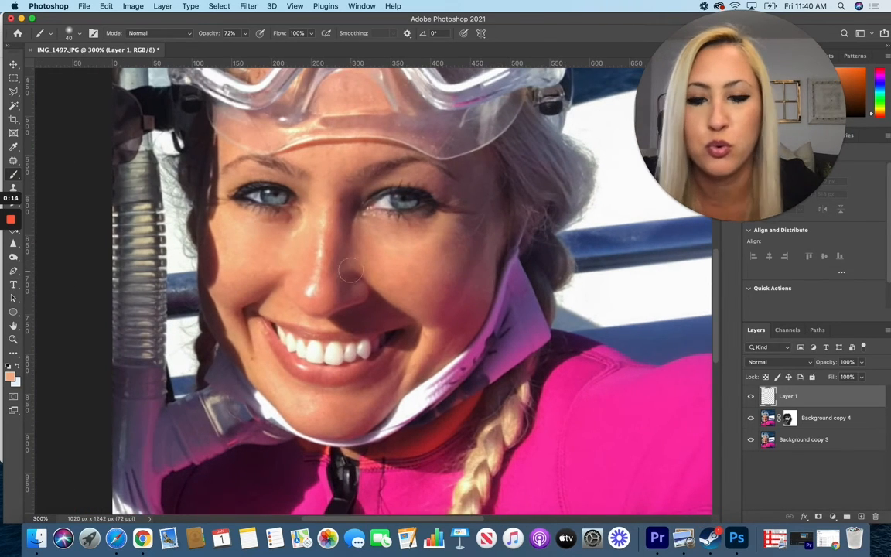
{"action": "mouse_move", "coordinate": [377, 243]}
{"action": "left_mouse_down"}
{"action": "mouse_move", "coordinate": [434, 213]}
{"action": "mouse_move", "coordinate": [422, 202]}
{"action": "left_mouse_up"}
{"action": "mouse_move", "coordinate": [288, 235]}
{"action": "left_mouse_down"}
{"action": "mouse_move", "coordinate": [251, 240]}
{"action": "mouse_move", "coordinate": [219, 227]}
{"action": "left_mouse_up"}
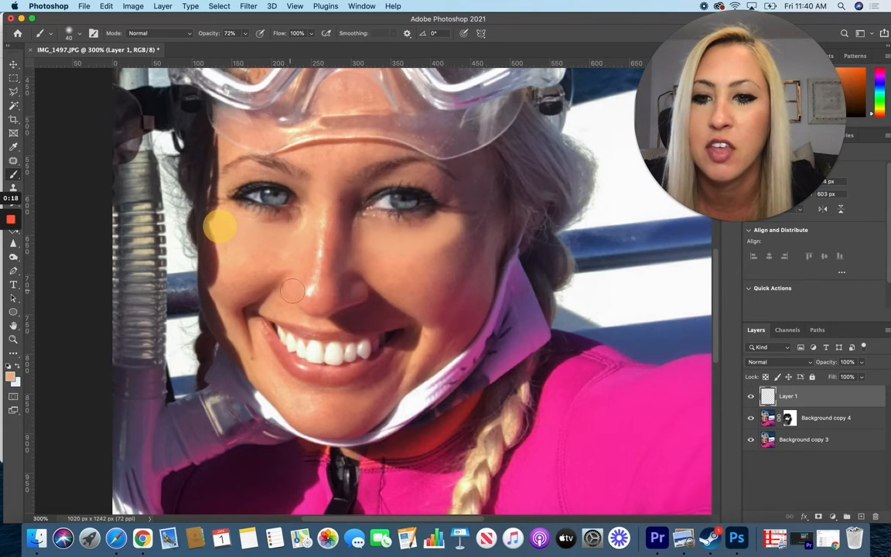
{"action": "left_click_drag", "start_coordinate": [322, 292], "coordinate": [321, 187]}
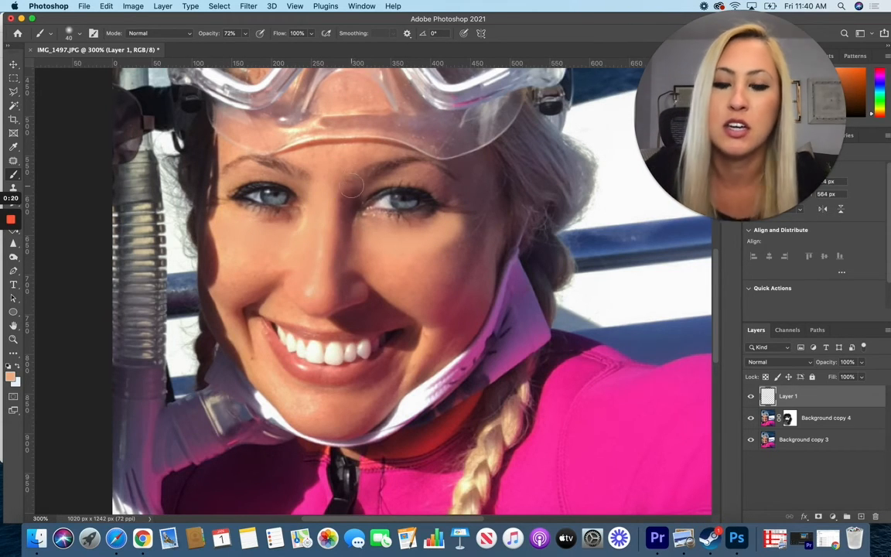
{"action": "left_click_drag", "start_coordinate": [316, 154], "coordinate": [292, 149]}
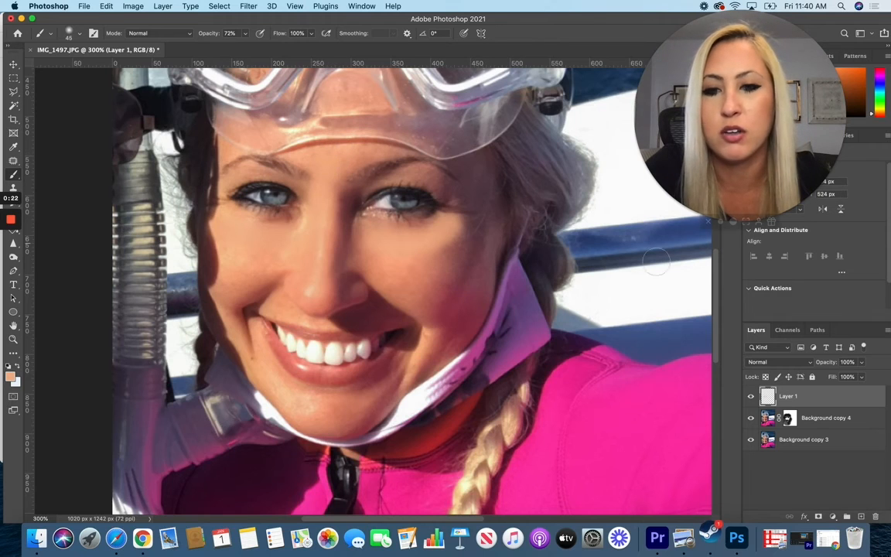
{"action": "left_click_drag", "start_coordinate": [371, 252], "coordinate": [386, 275]}
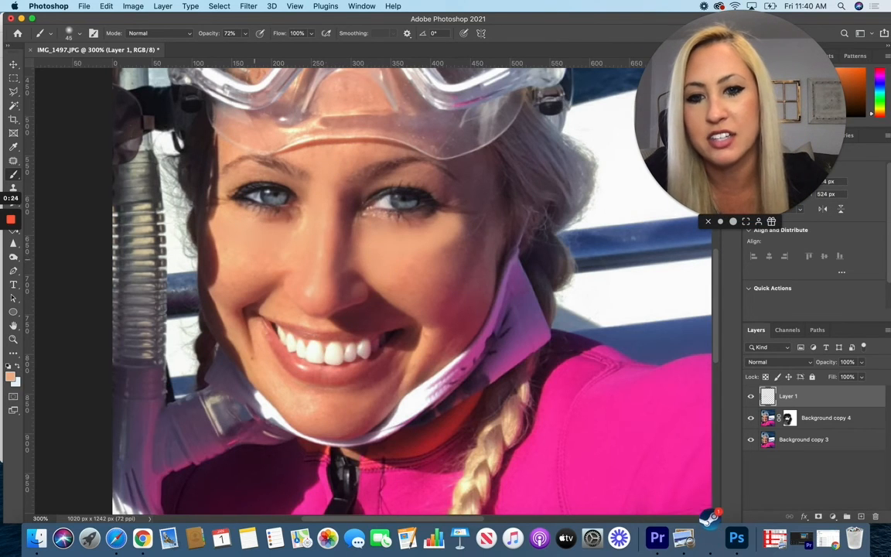
{"action": "left_click_drag", "start_coordinate": [293, 236], "coordinate": [282, 250]}
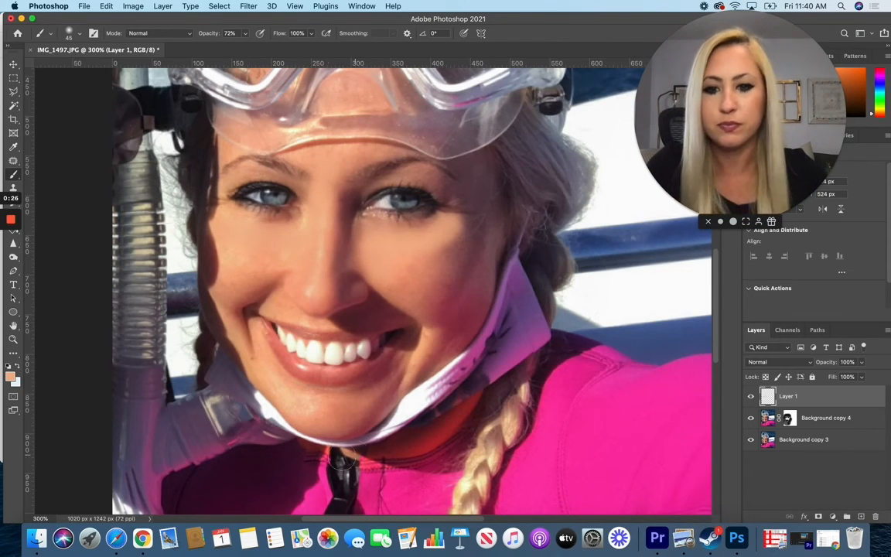
{"action": "left_click", "coordinate": [280, 390]}
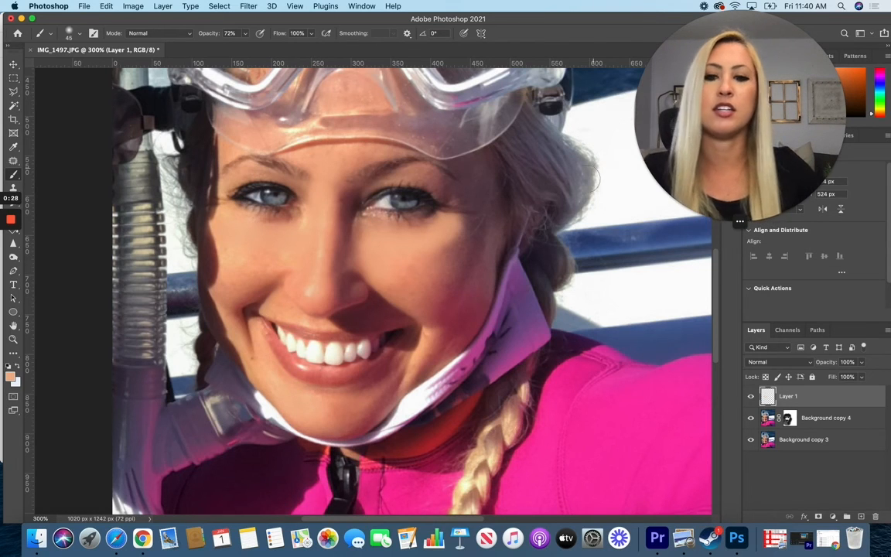
Apply a Gaussian Blur to Layer 1 to blend the painted skin tone into the face.
{"action": "left_click", "coordinate": [249, 6]}
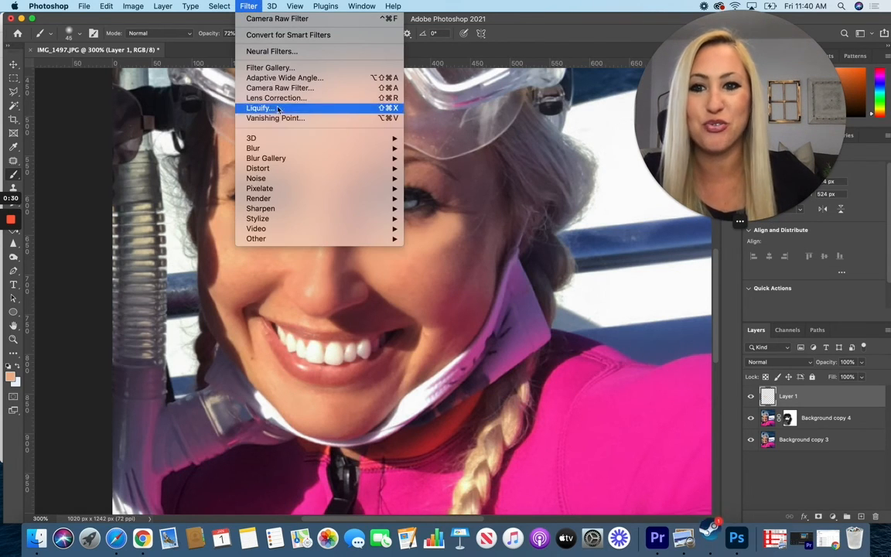
{"action": "mouse_move", "coordinate": [348, 148]}
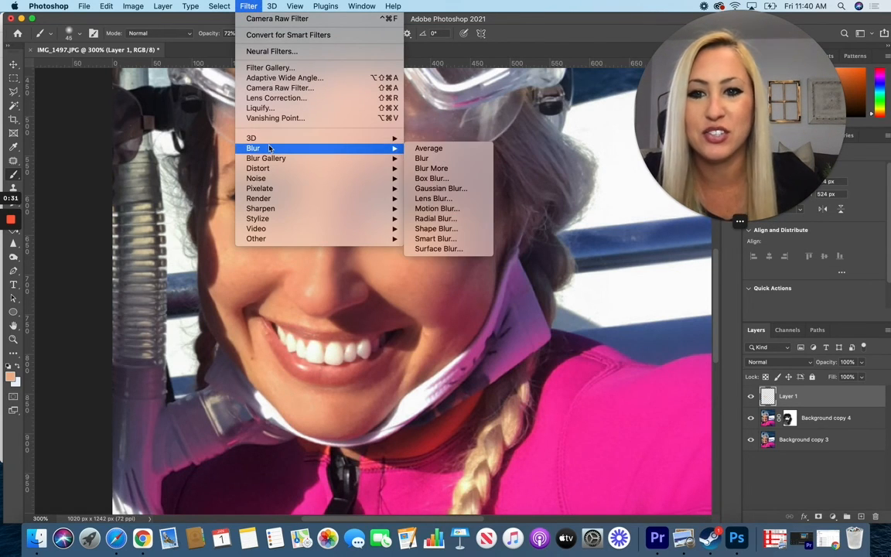
{"action": "left_click", "coordinate": [479, 188]}
{"action": "mouse_move", "coordinate": [451, 223]}
{"action": "left_mouse_down"}
{"action": "mouse_move", "coordinate": [442, 221]}
{"action": "mouse_move", "coordinate": [457, 220]}
{"action": "left_mouse_up"}
{"action": "left_click", "coordinate": [557, 79]}
{"action": "key", "text": "b"}
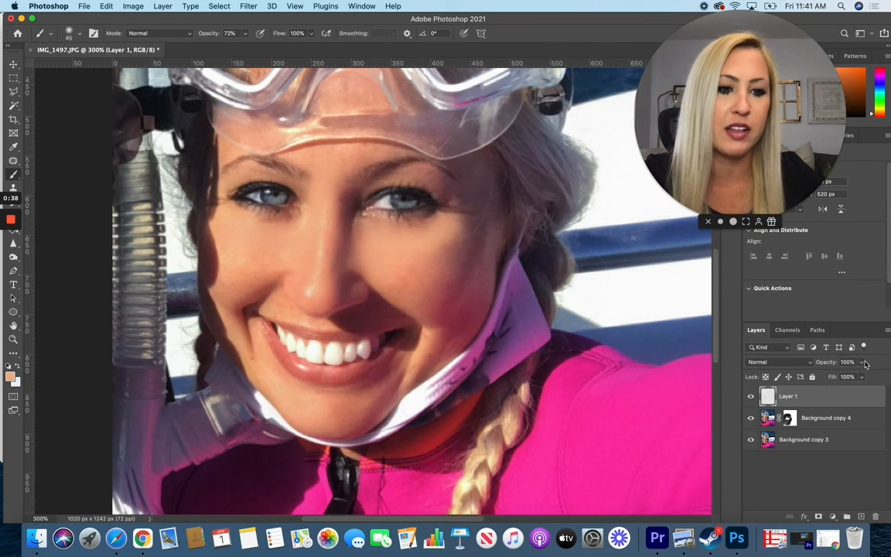
Reduce Layer 1's opacity to 46% and compare the face with the layer hidden and shown.
{"action": "left_click", "coordinate": [864, 363]}
{"action": "left_click_drag", "start_coordinate": [861, 377], "coordinate": [834, 376]}
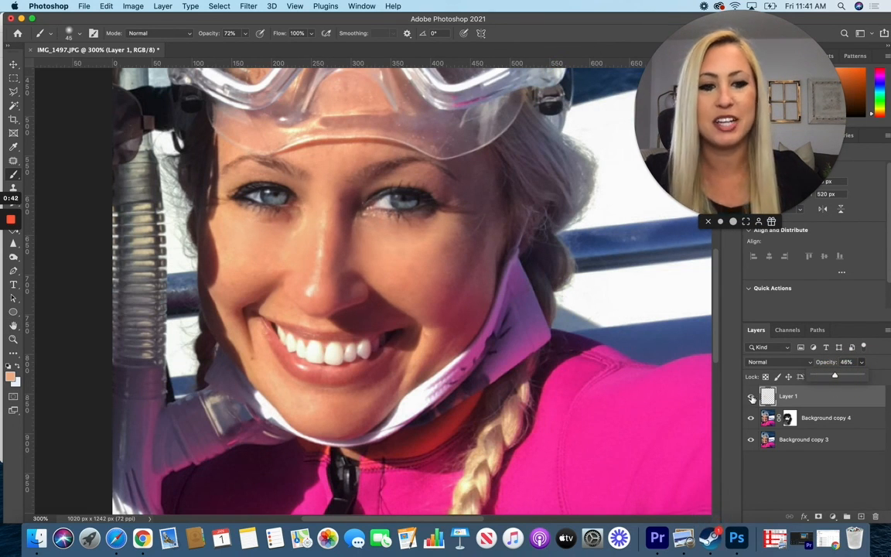
{"action": "left_click", "coordinate": [751, 397]}
{"action": "left_click", "coordinate": [751, 397]}
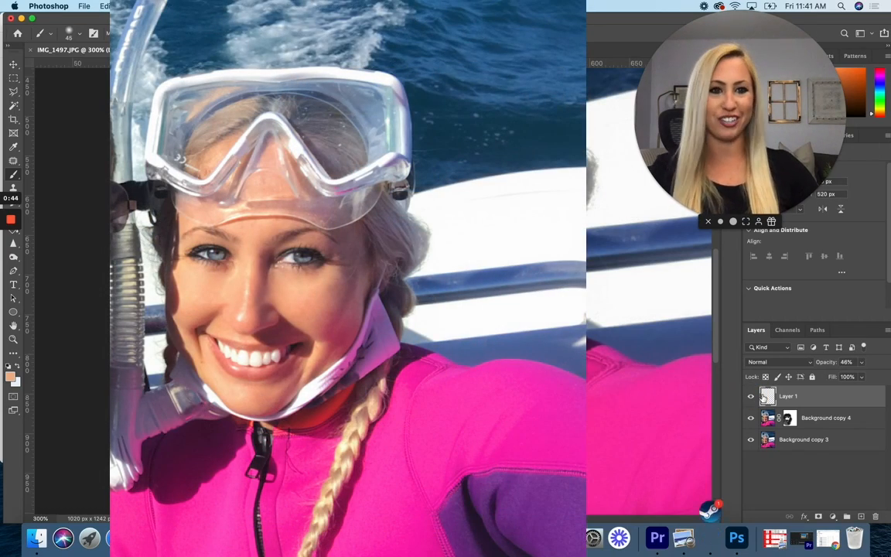